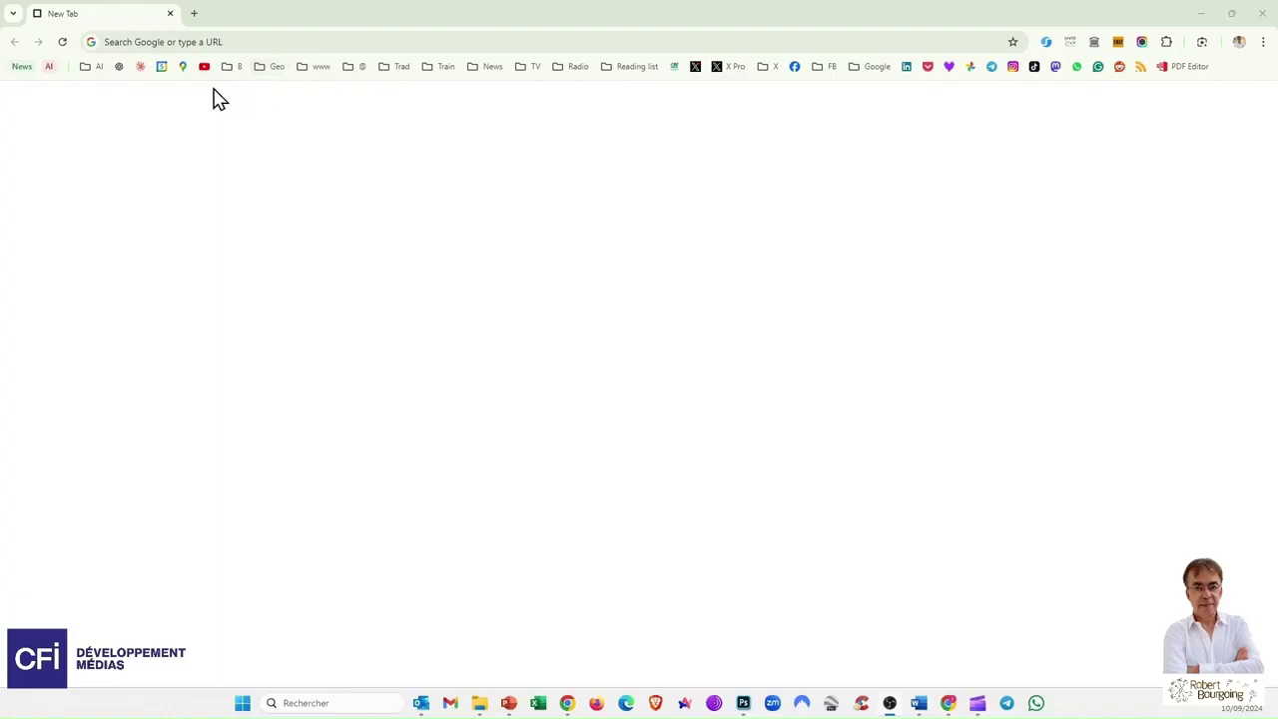
left_click(98, 68)
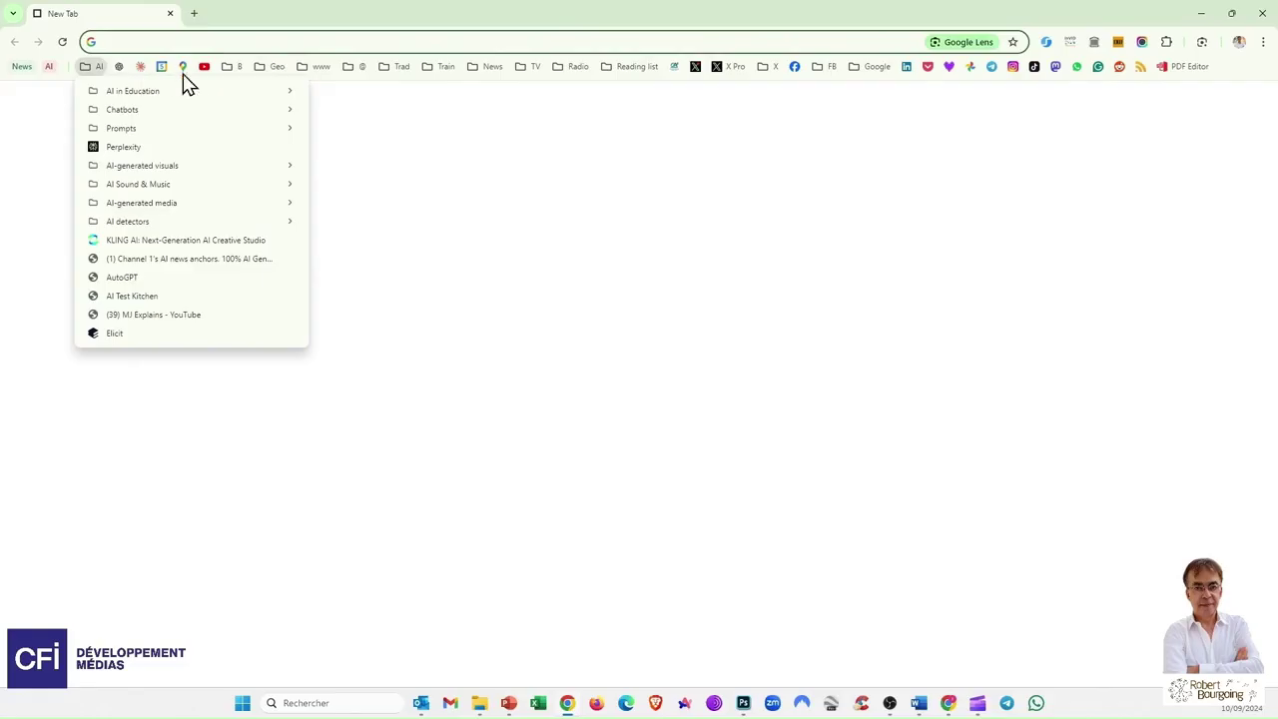
mouse_move(268, 78)
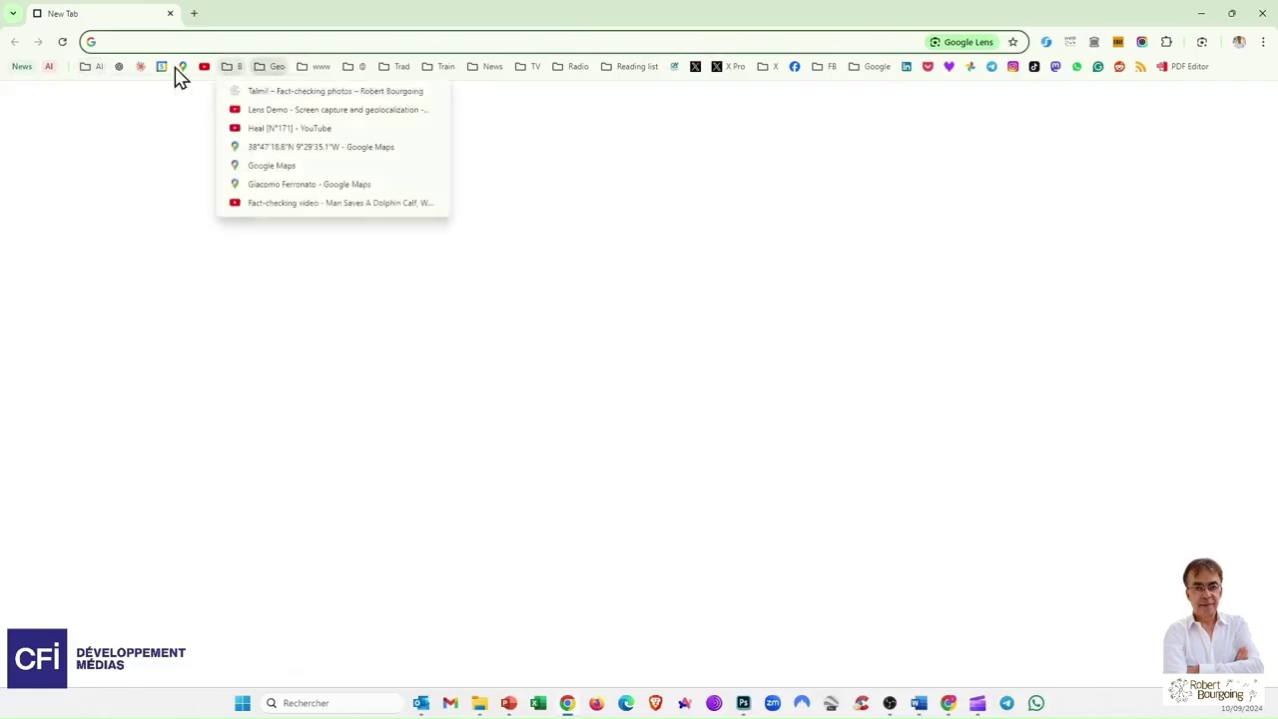
mouse_move(90, 70)
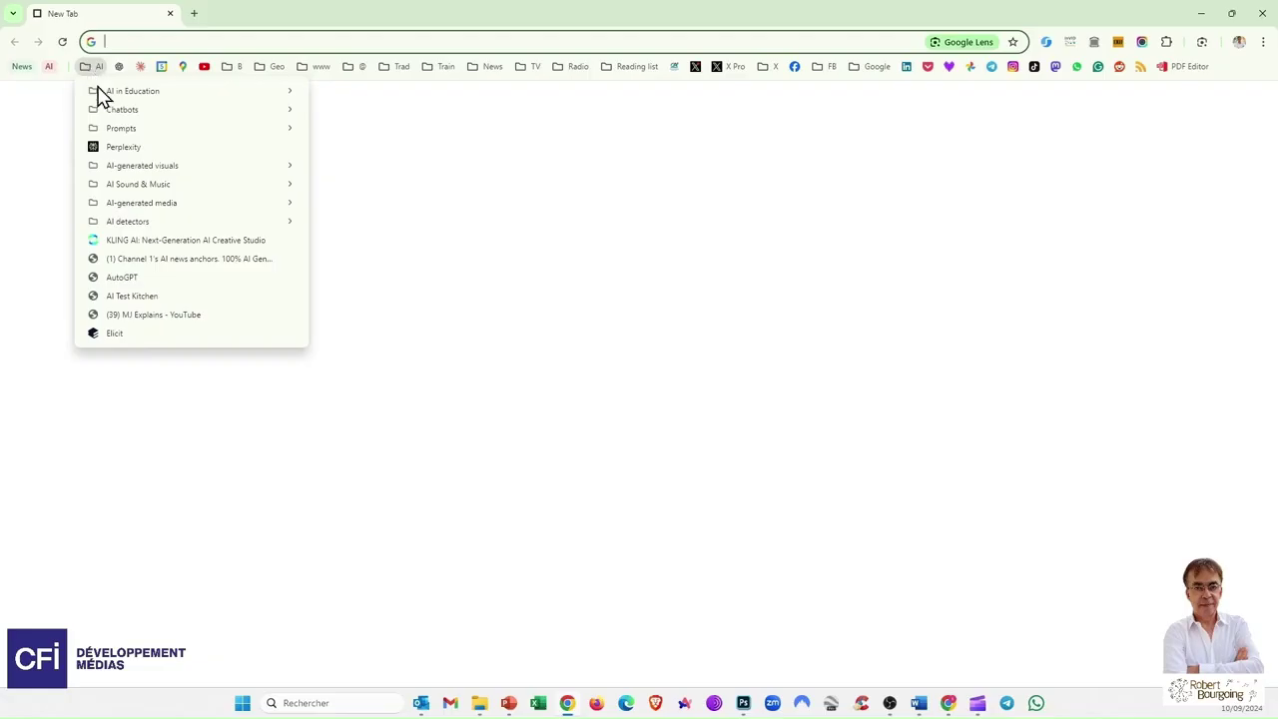
mouse_move(114, 113)
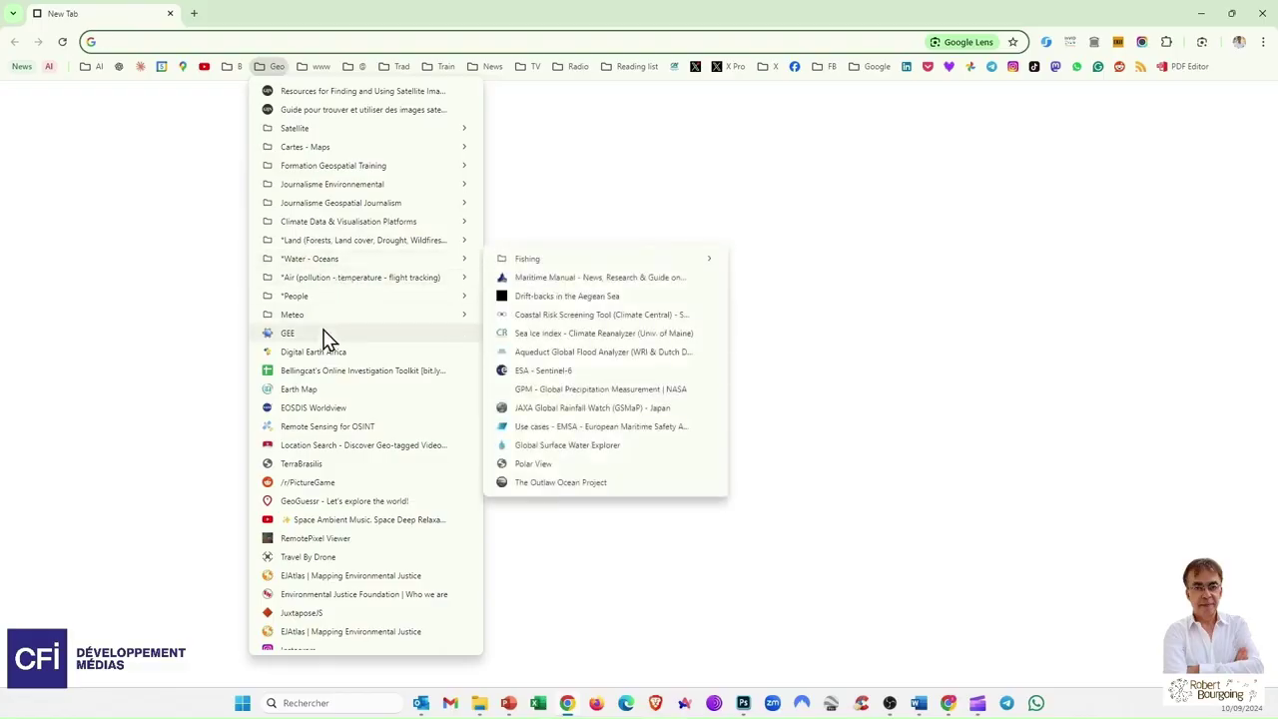
mouse_move(340, 241)
mouse_move(509, 248)
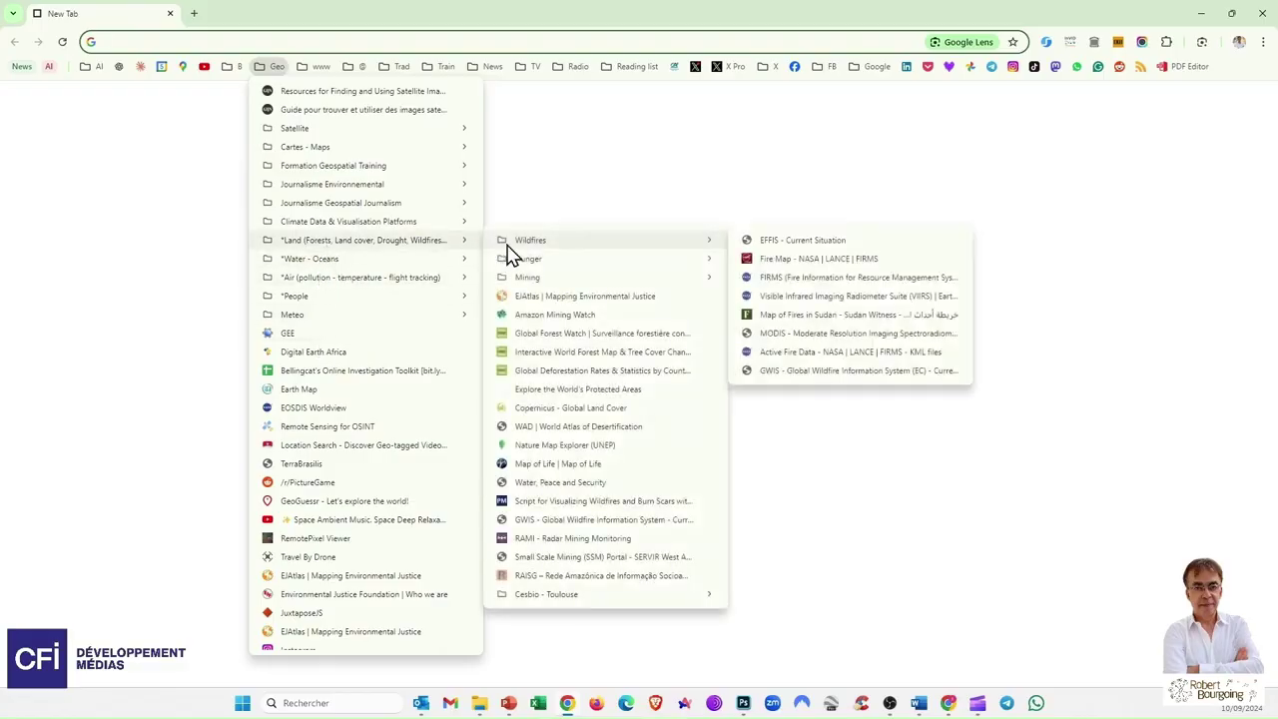
left_click(325, 71)
left_click(325, 70)
mouse_move(349, 118)
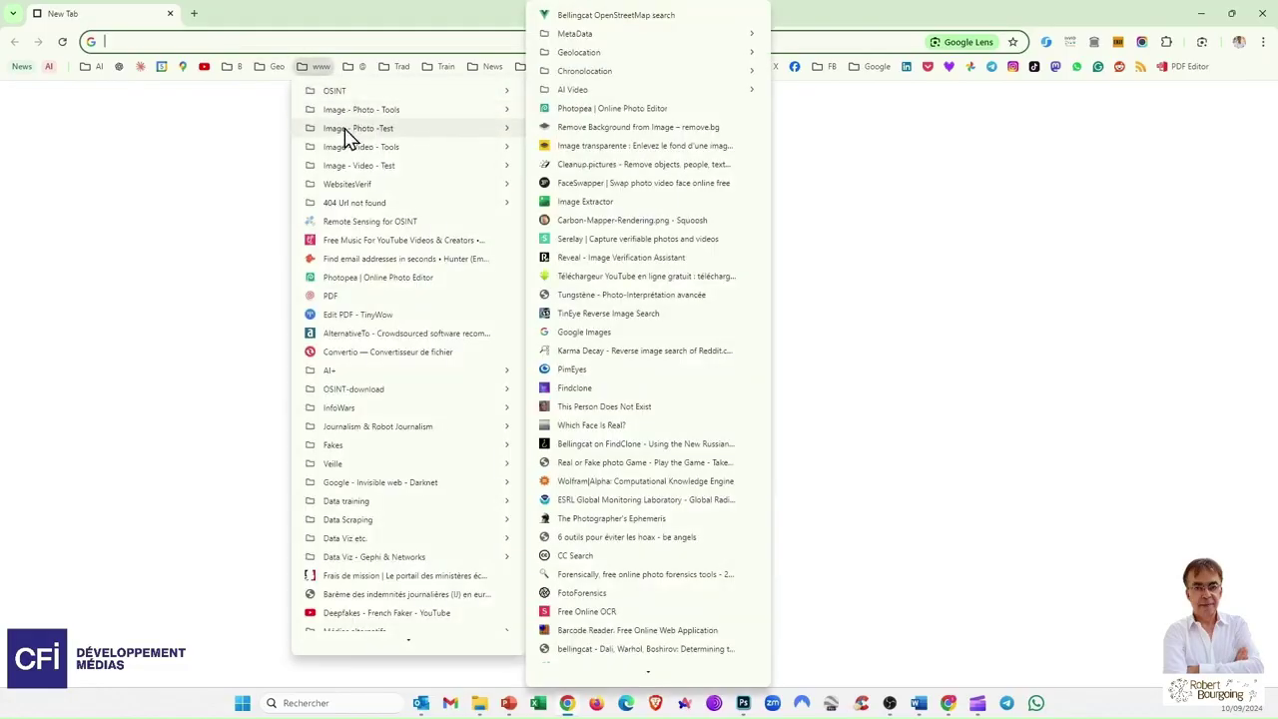
mouse_move(377, 152)
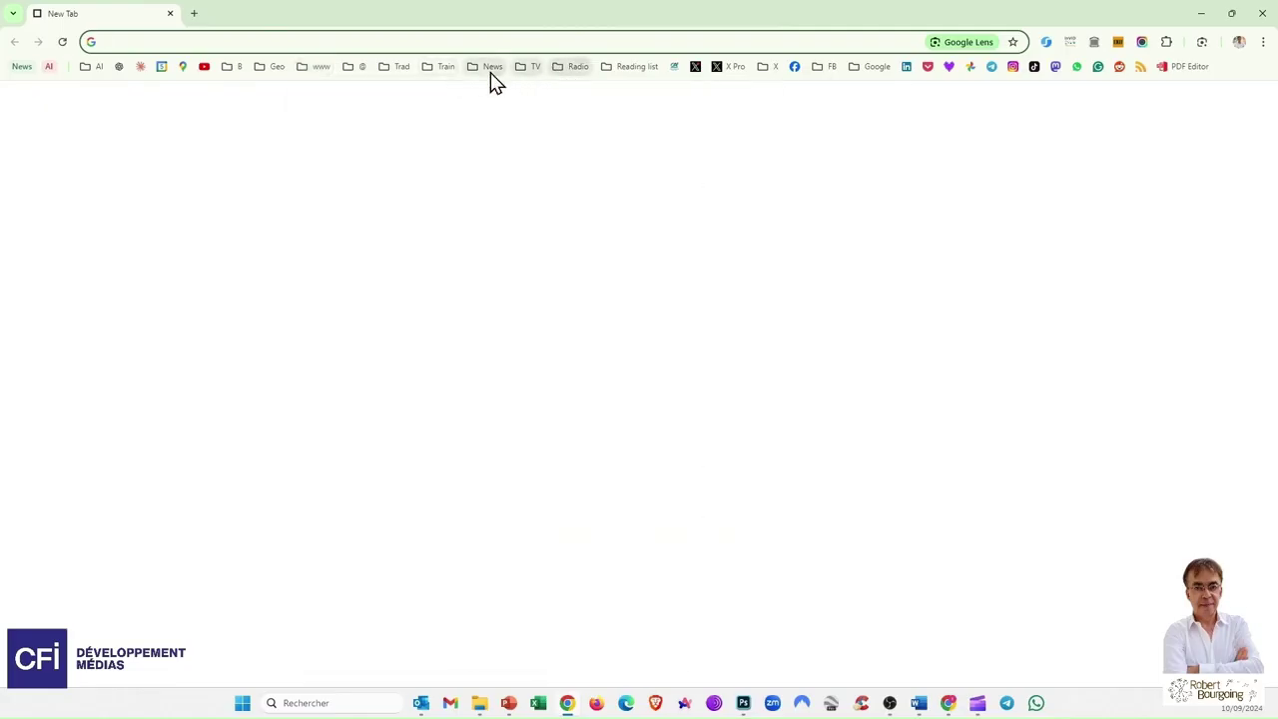
mouse_move(479, 72)
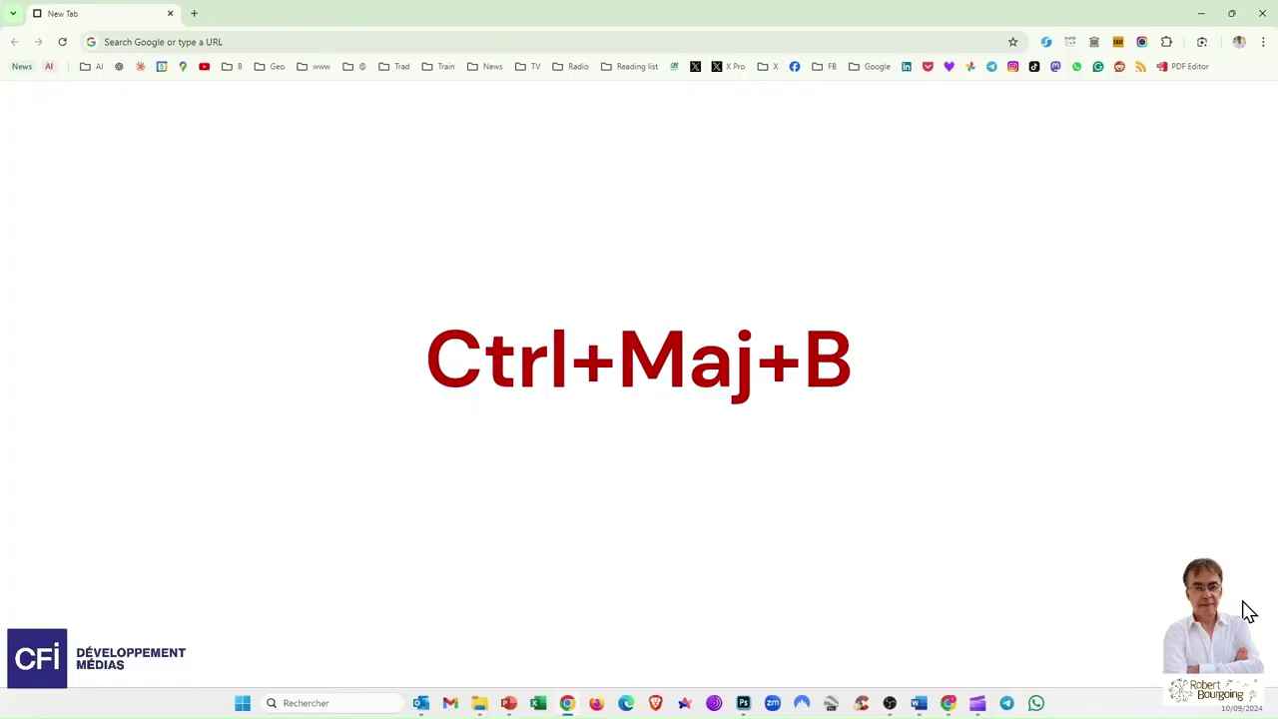
Step: Toggle the display of the bookmarks bar off and on several times
key("ctrl+shift+b")
key("ctrl+shift+b")
key("ctrl+shift+b")
key("ctrl+shift+b")
key("ctrl+shift+b")
key("ctrl+shift+b")
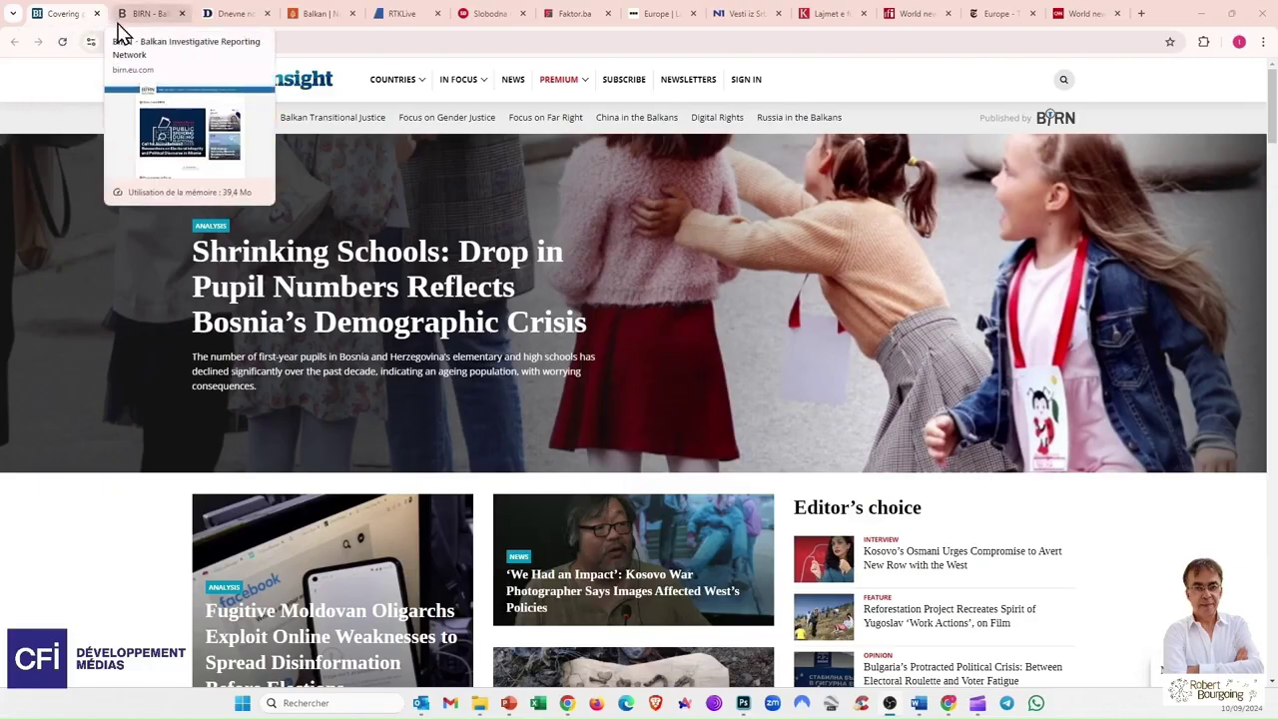
Step: Look through the open news sites, from BIRN, Danas and Al Jazeera Balkan to RTKLive, Slobodna Dalmacija and Faktor.ba
left_click(127, 29)
left_click(237, 30)
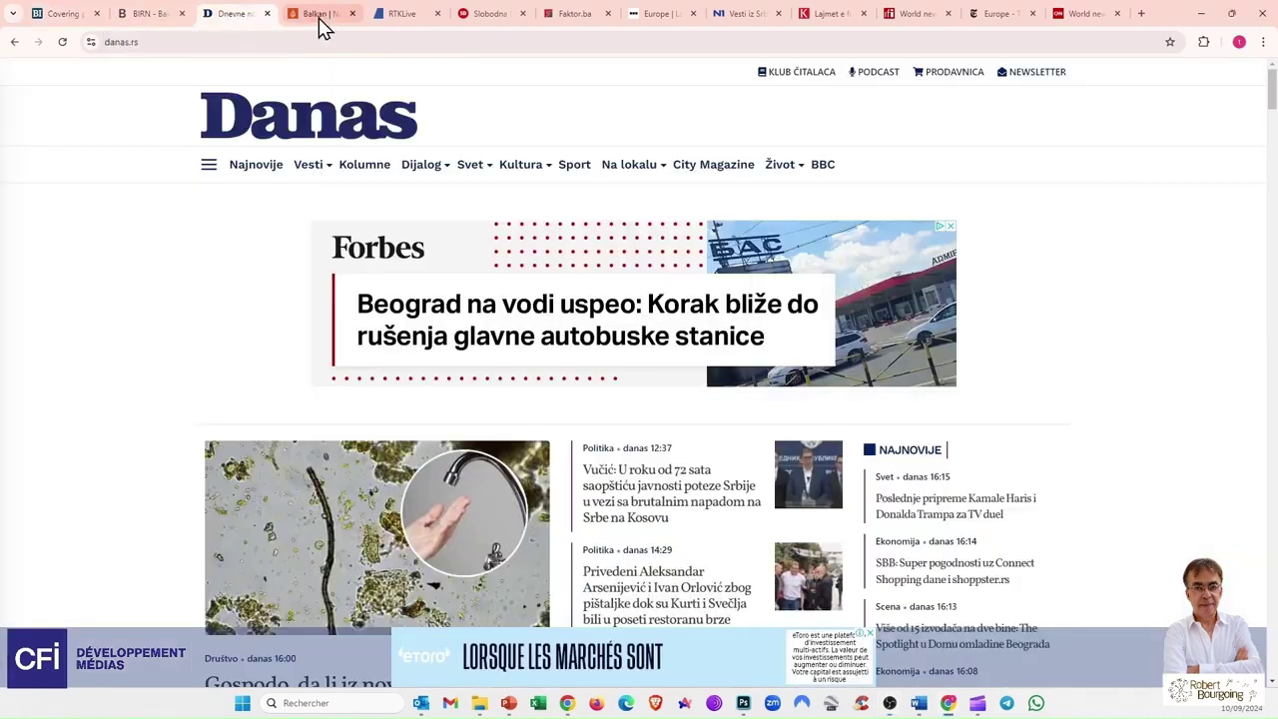
left_click(326, 25)
left_click(407, 27)
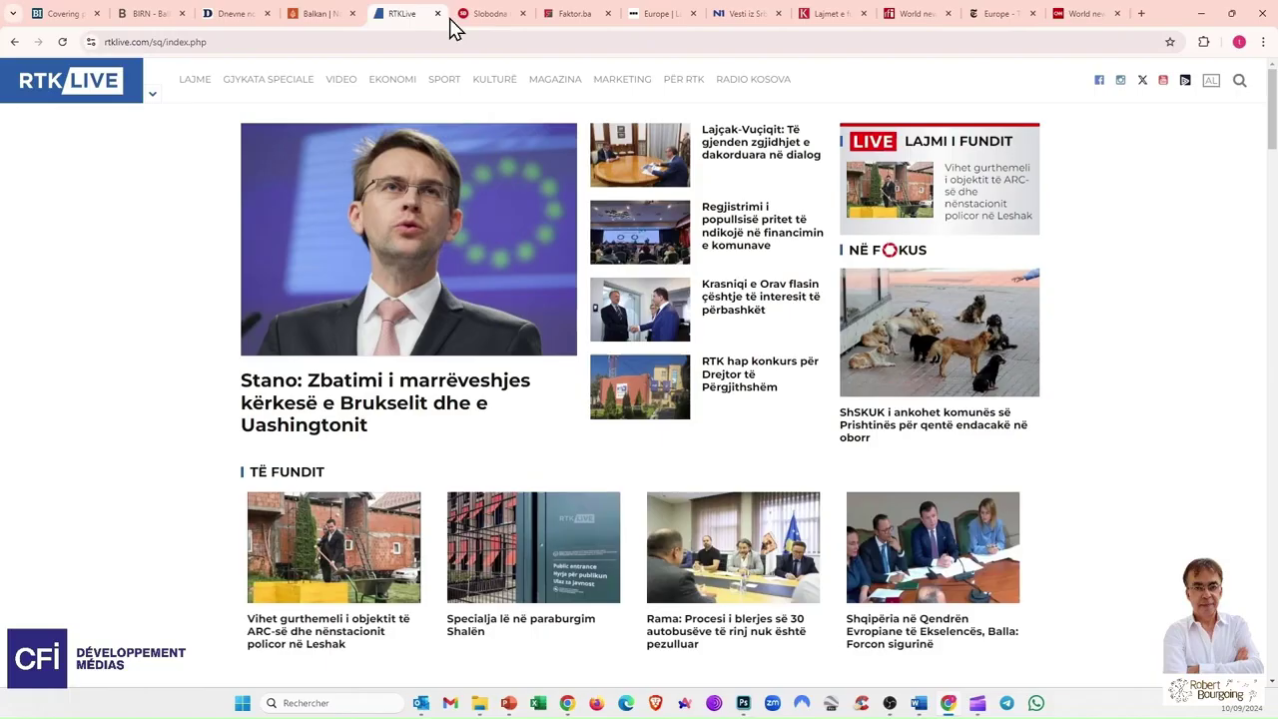
left_click(483, 27)
left_click(564, 28)
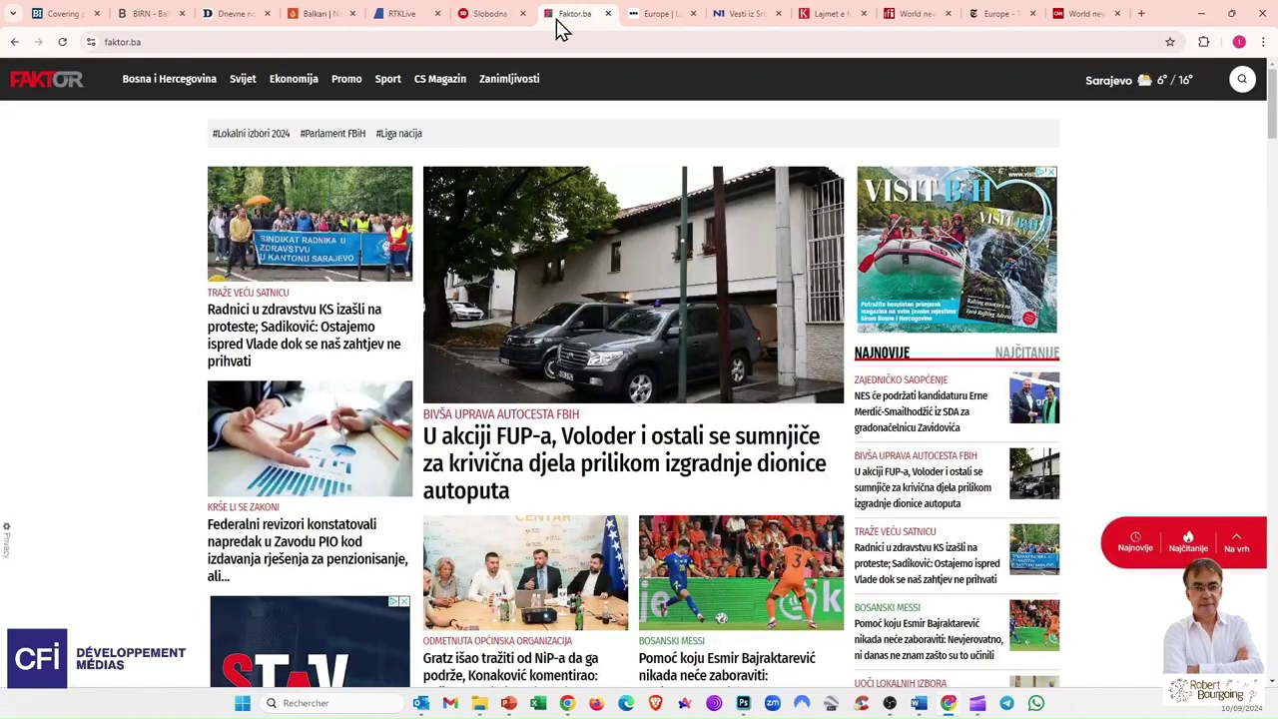
Step: Go back to the Balkan Insight page and add it to the bookmarks bar
left_click(64, 16)
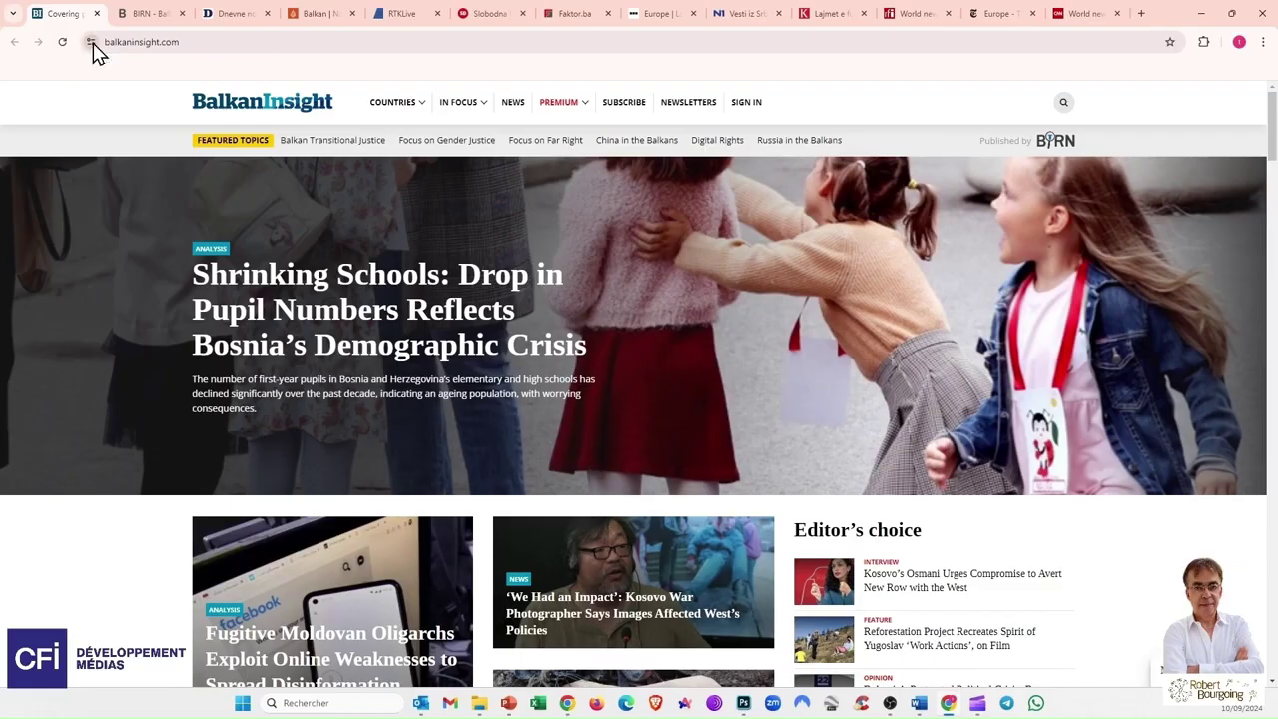
left_click(91, 42)
left_click(92, 45)
left_click_drag(92, 45, 89, 71)
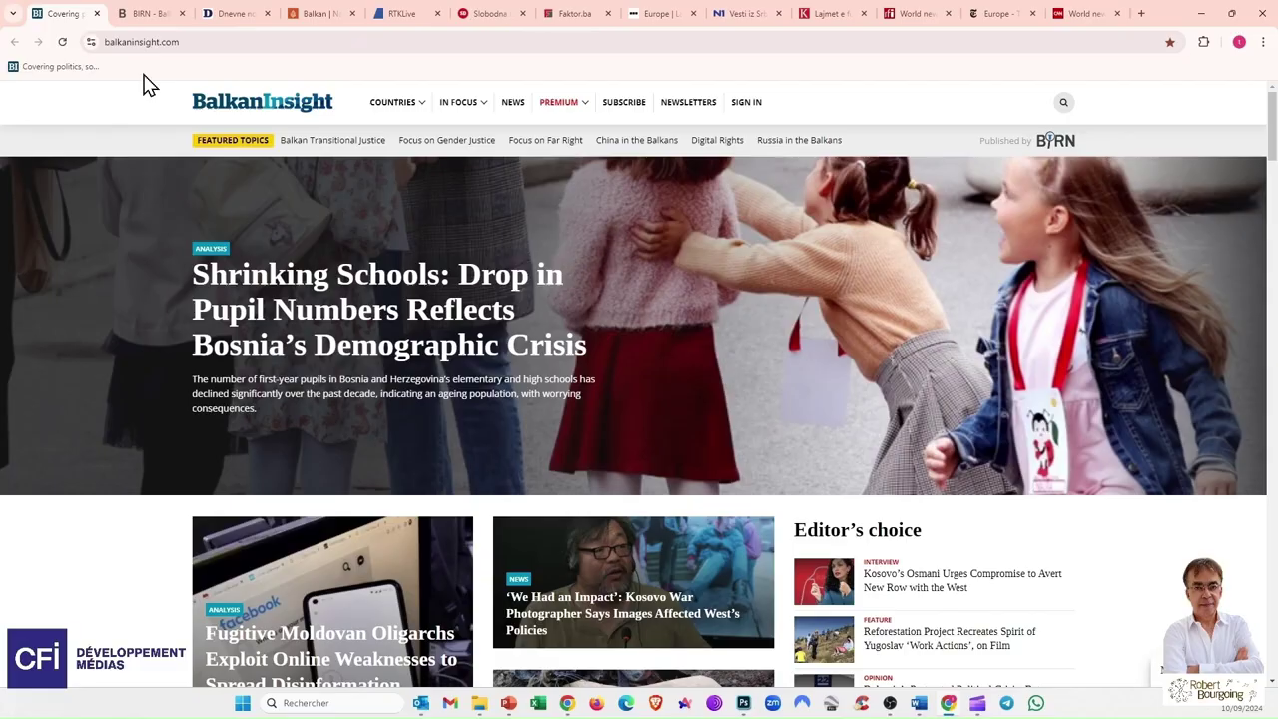
Step: Add the BIRN, Danas and Al Jazeera Balkan pages to the bookmarks bar after the Balkan Insight bookmark
left_click(148, 15)
left_click_drag(97, 48, 223, 70)
left_click(223, 20)
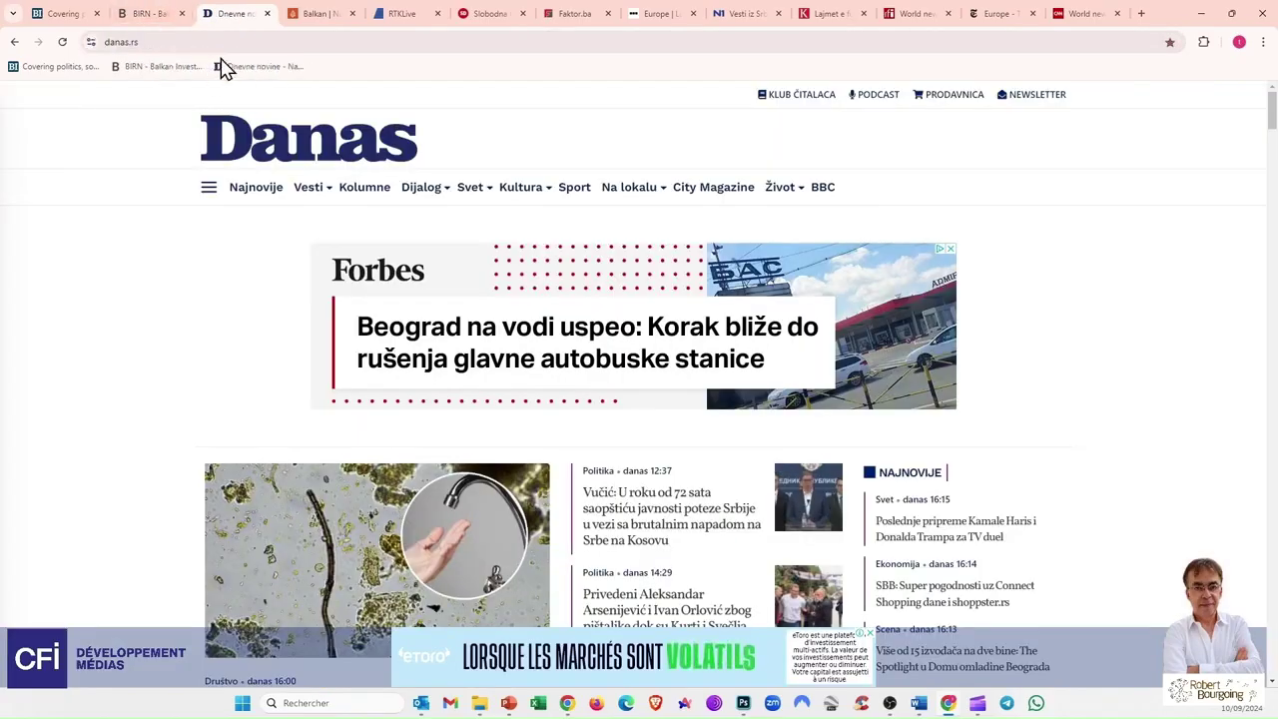
left_click(312, 14)
left_click_drag(108, 48, 330, 66)
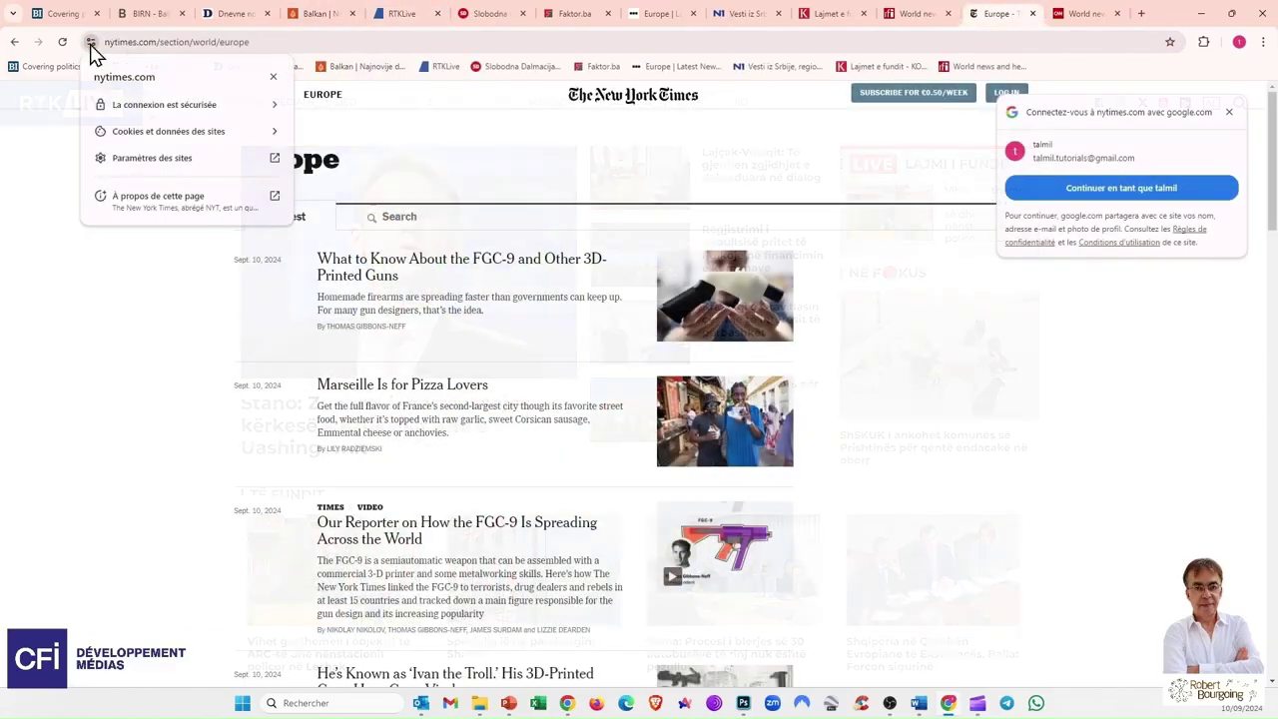
Step: Add the New York Times Europe and CNN World pages to the bookmarks bar and check the list of hidden bookmarks
left_click_drag(91, 42, 1038, 68)
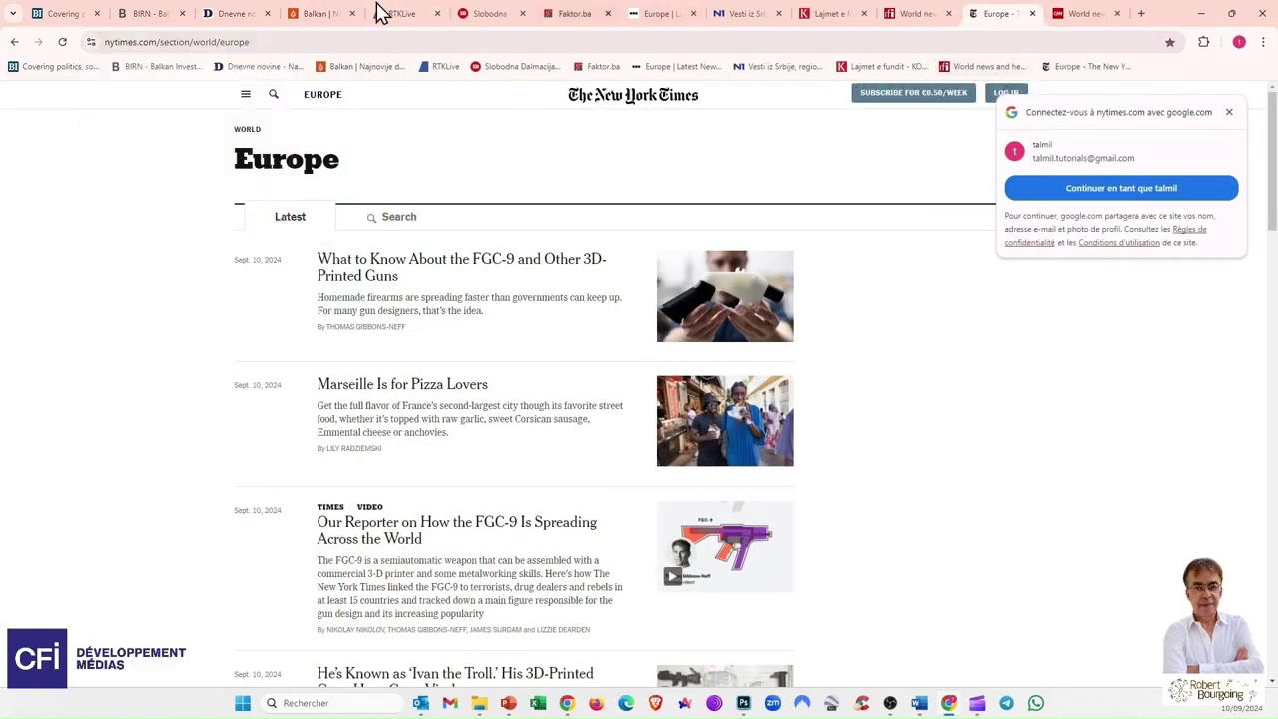
left_click(1086, 14)
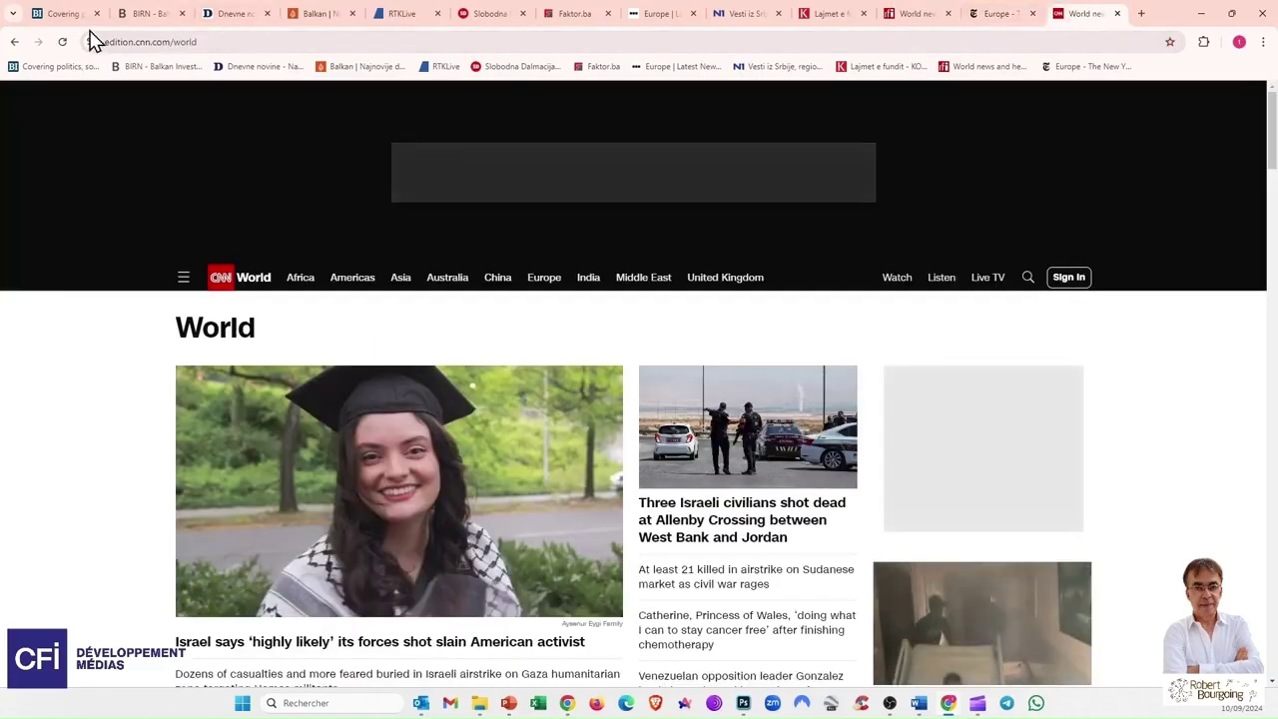
left_click_drag(89, 44, 1146, 62)
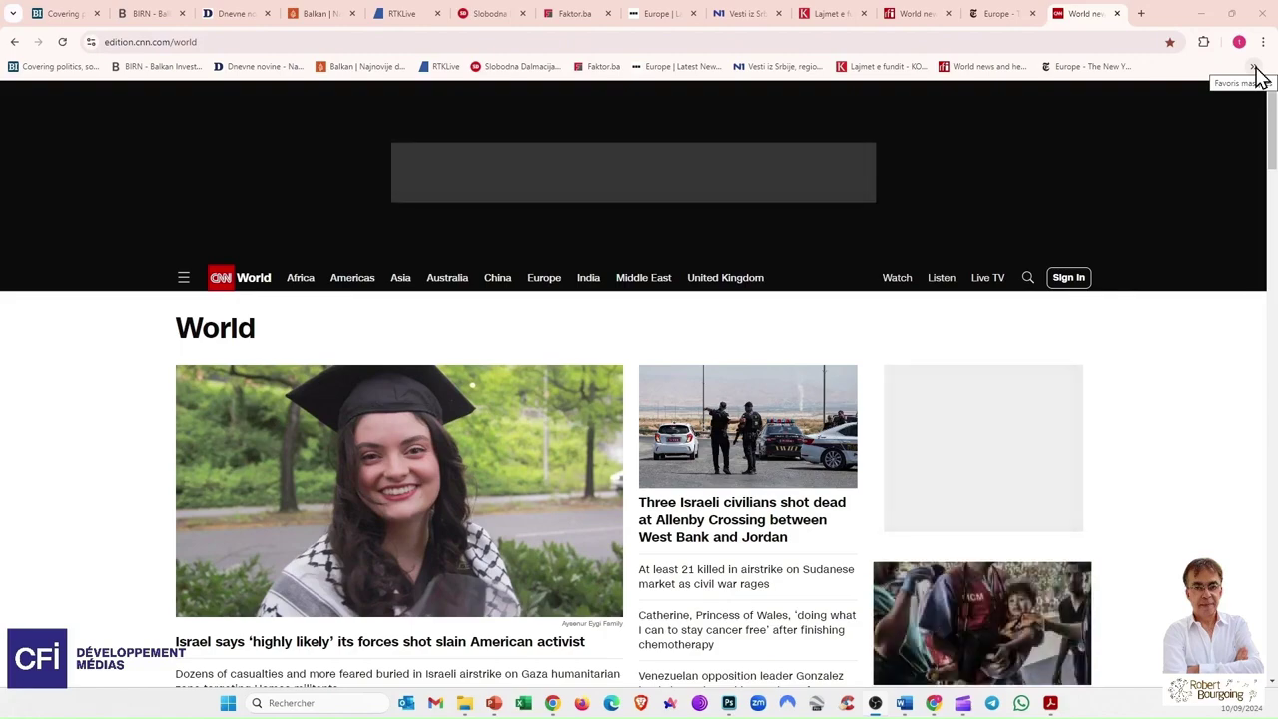
left_click(1254, 68)
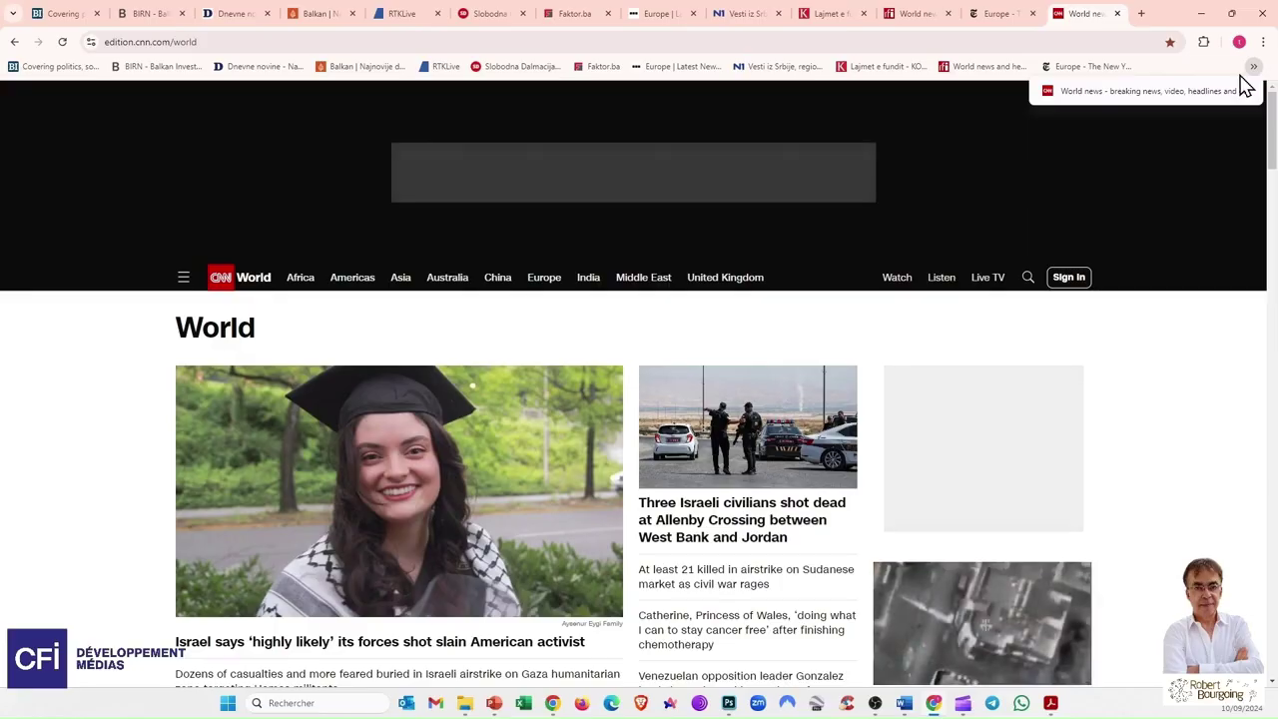
left_click(1196, 149)
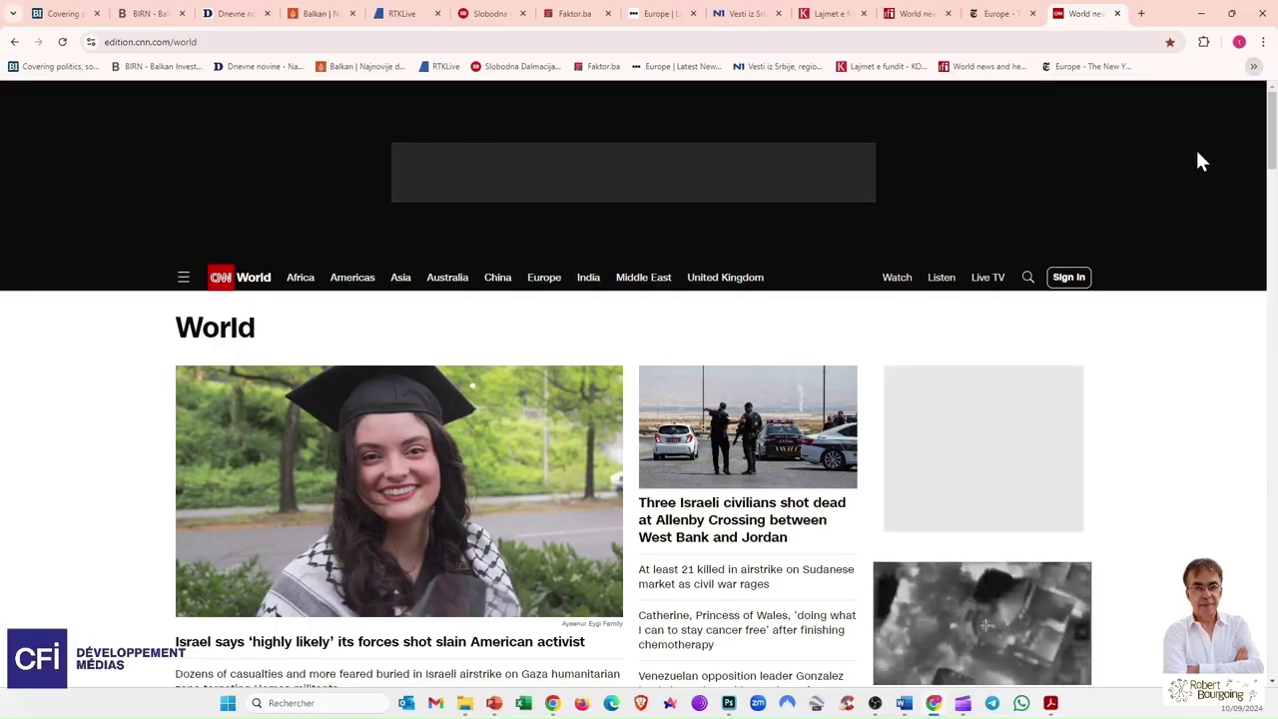
Step: Create a new folder named Actus on the bookmarks bar
right_click(1173, 67)
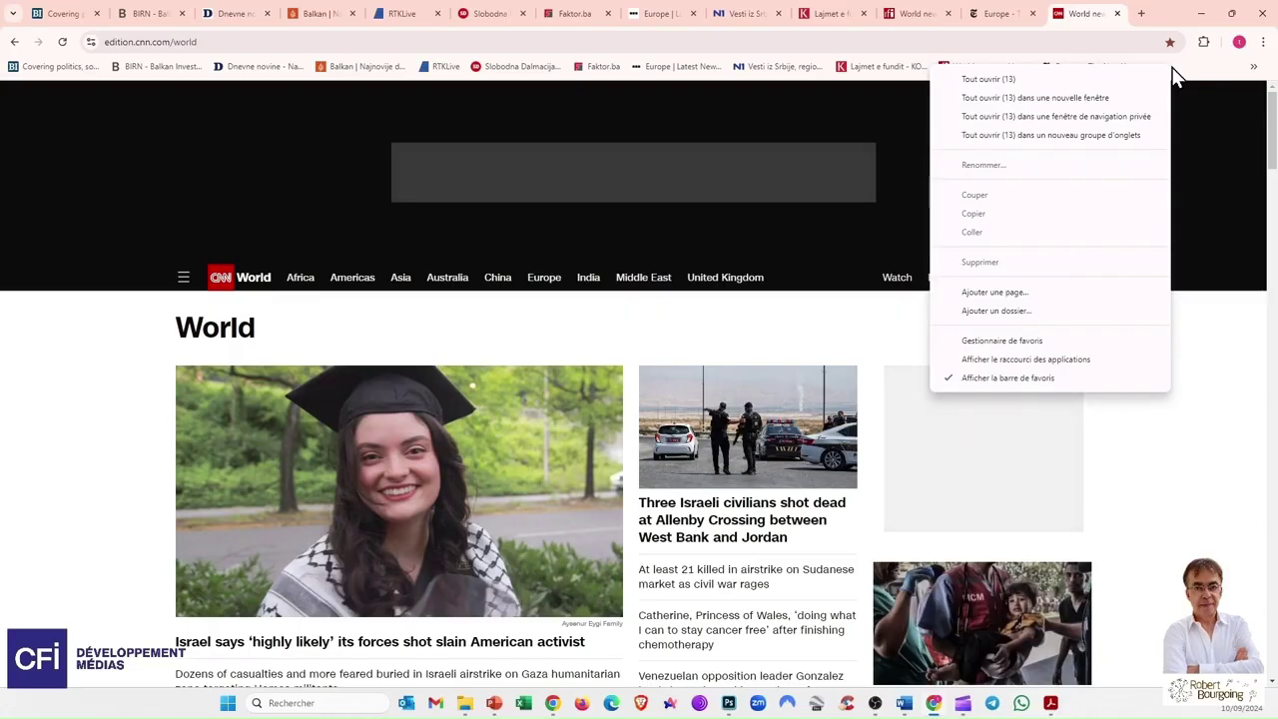
left_click(999, 311)
type("Actus")
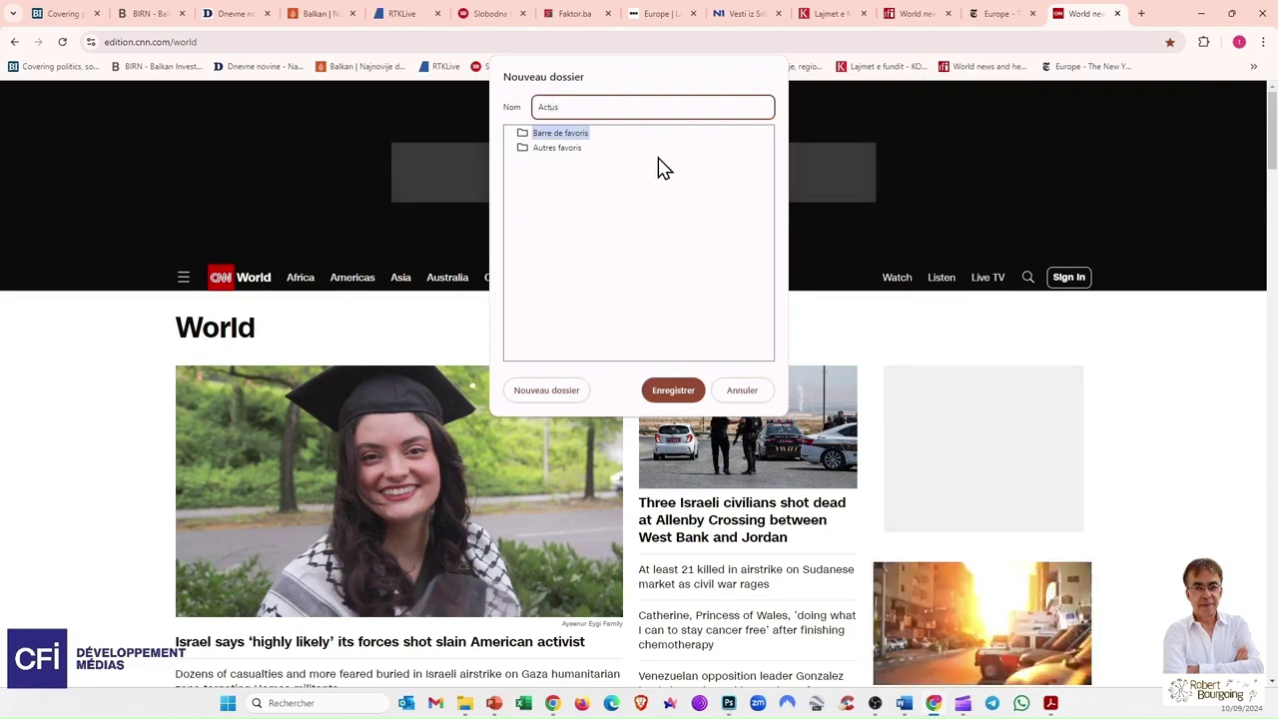
left_click(665, 394)
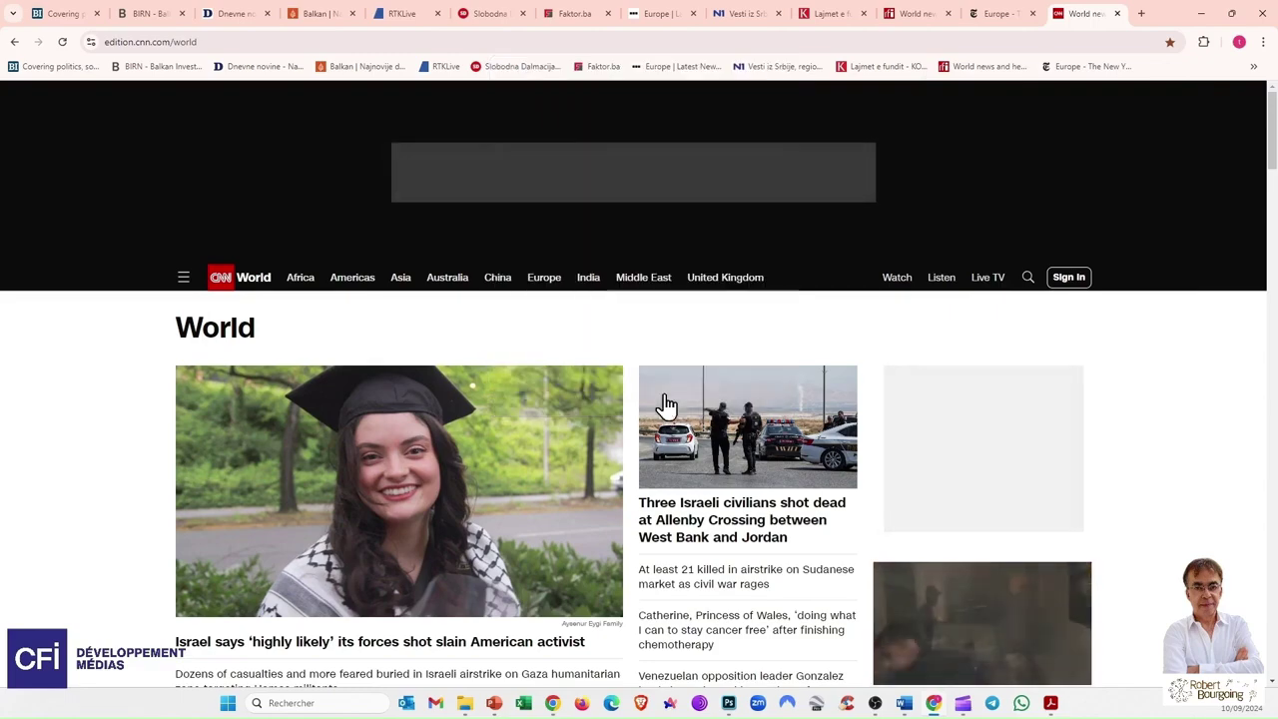
Step: Move the CNN World, New York Times Europe and RFI bookmarks into the Actus folder and check its contents
left_click(1255, 70)
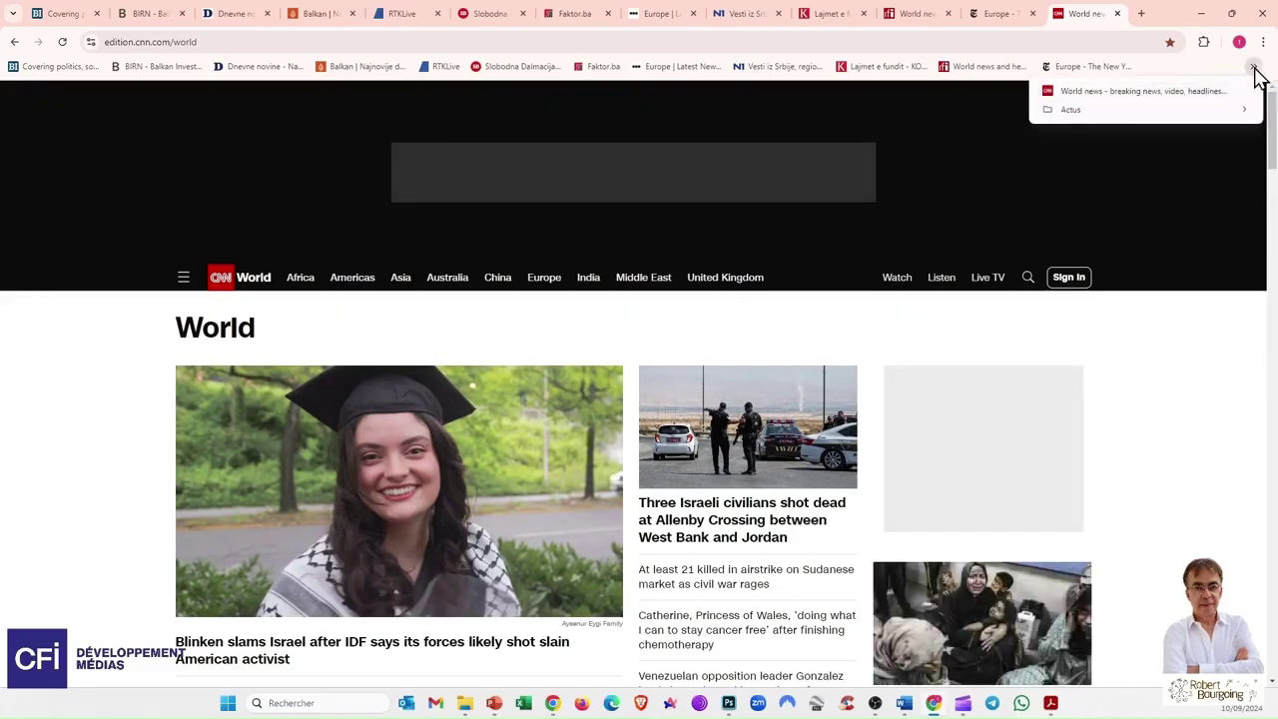
mouse_move(1101, 112)
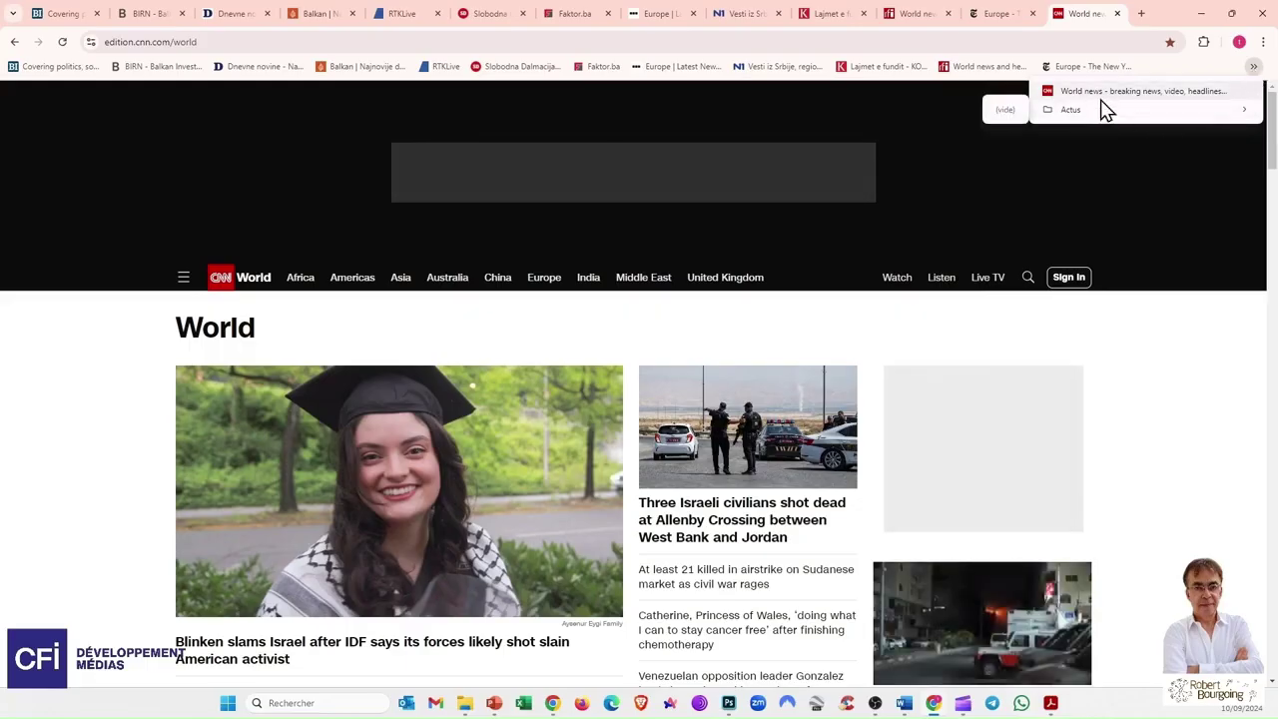
left_click_drag(1099, 90, 1074, 112)
left_click_drag(1053, 70, 1161, 75)
left_click_drag(992, 70, 1062, 67)
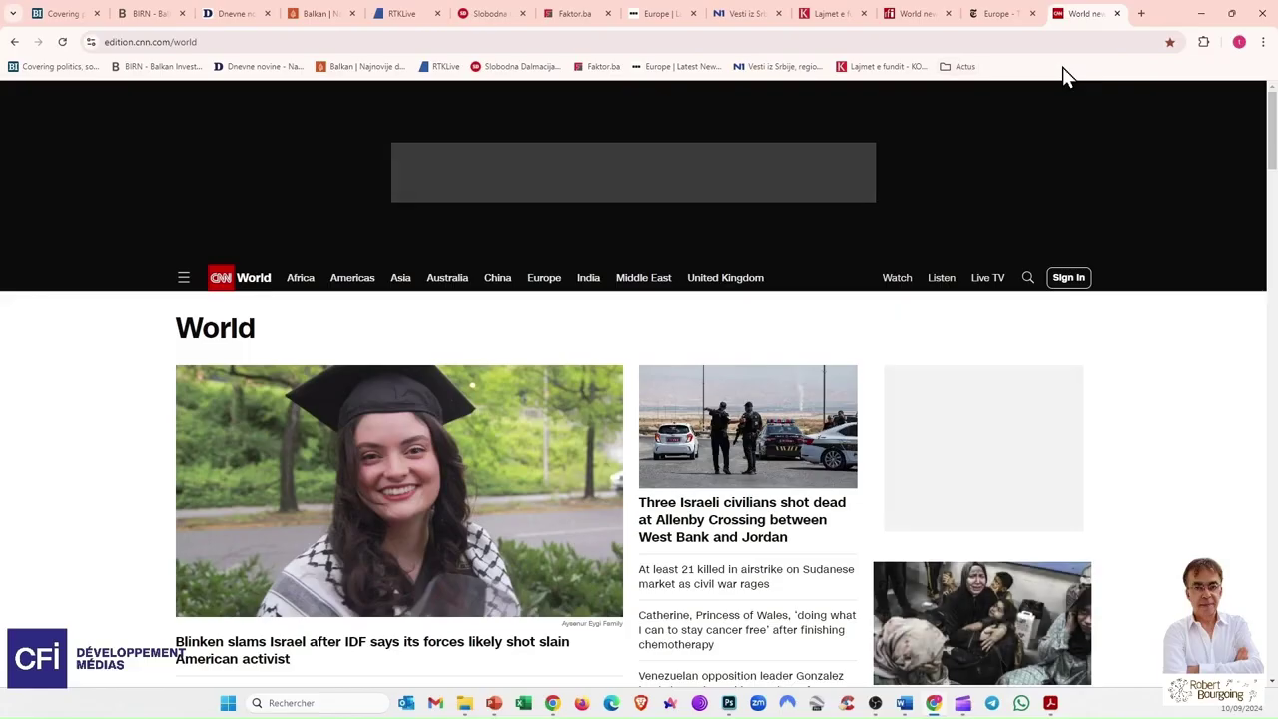
left_click(958, 67)
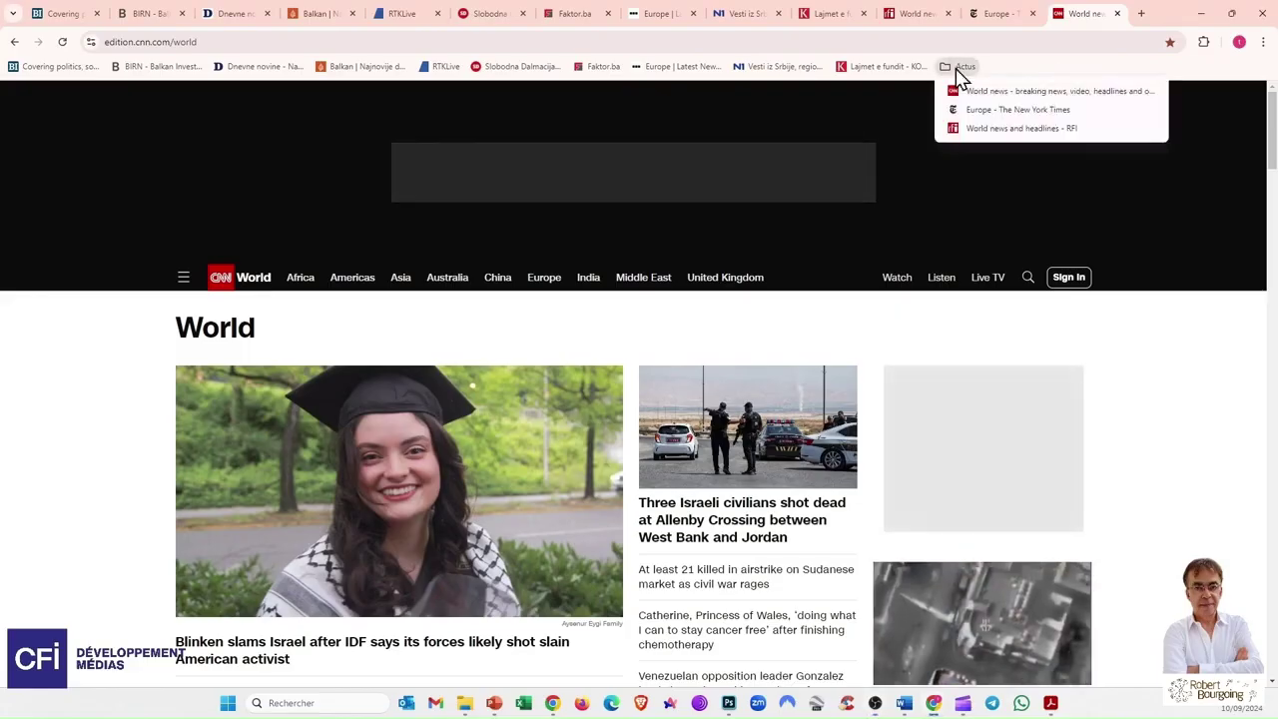
left_click(955, 68)
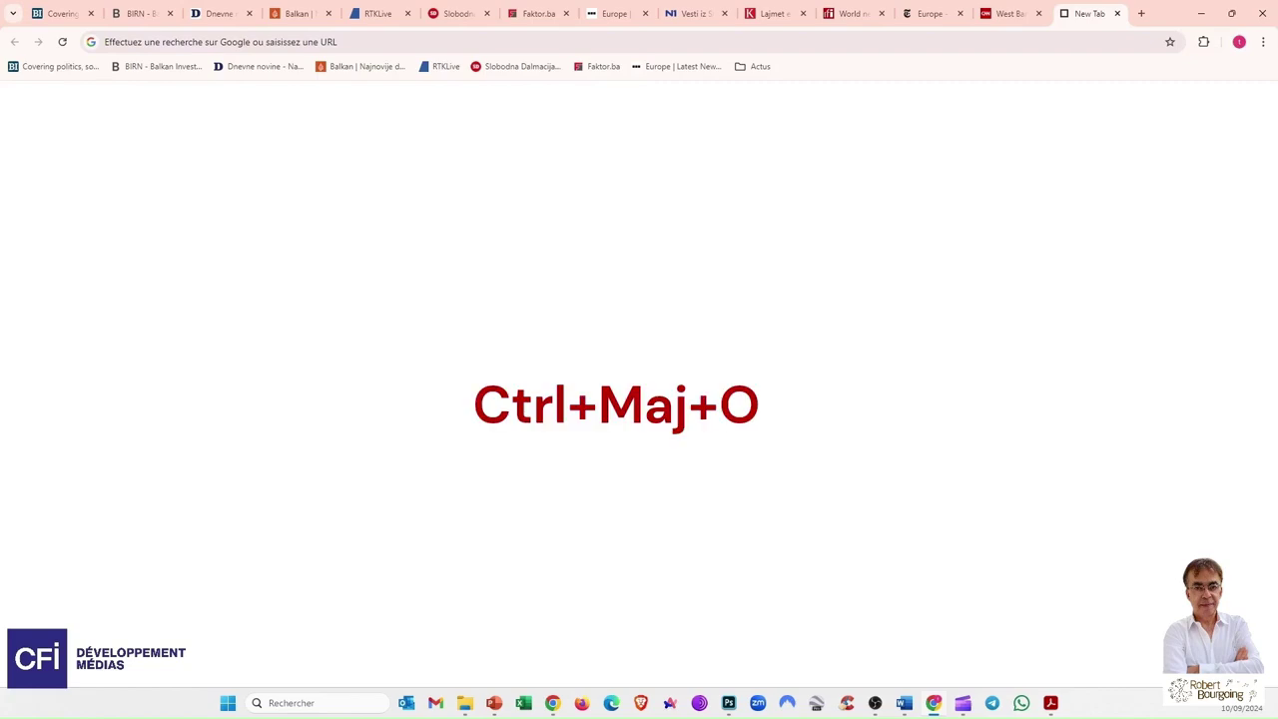
Step: In the bookmark manager, move the Balkan Insight, BIRN, Danas and RTKLive bookmarks into the Acus des Balkans folder inside Actus
key("ctrl+shift+o")
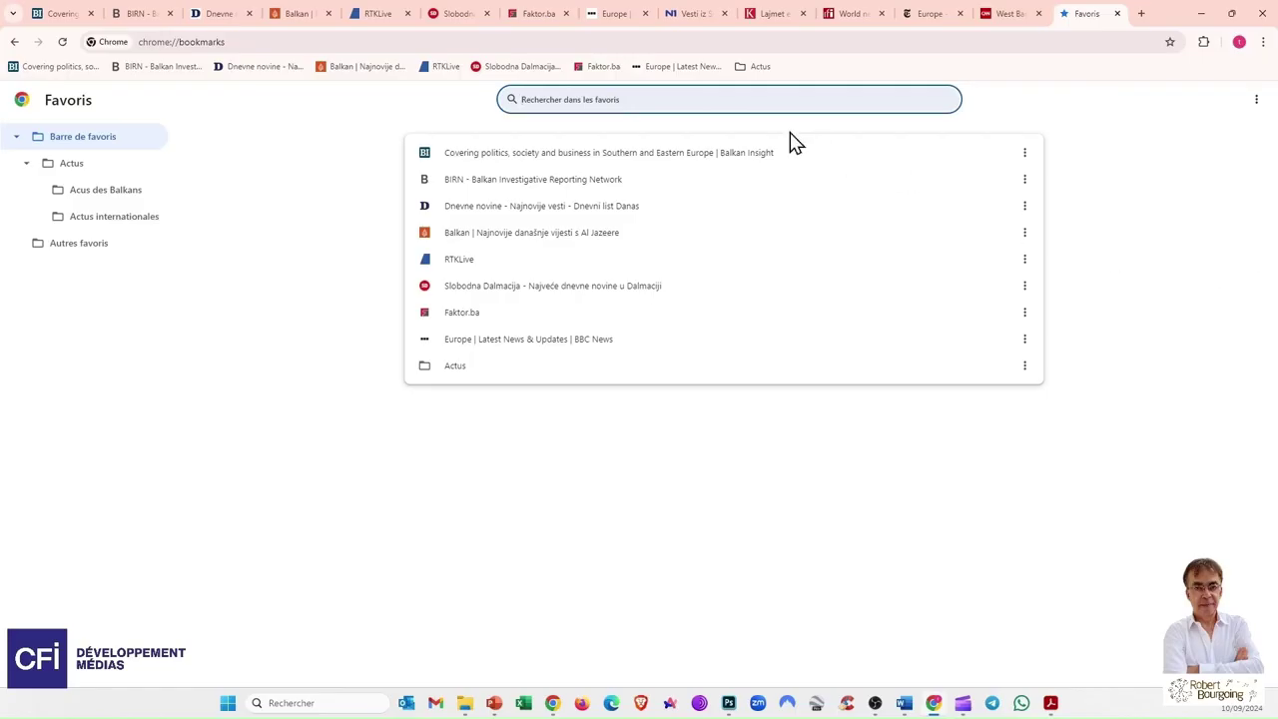
left_click(514, 161)
left_click(504, 183, "ctrl")
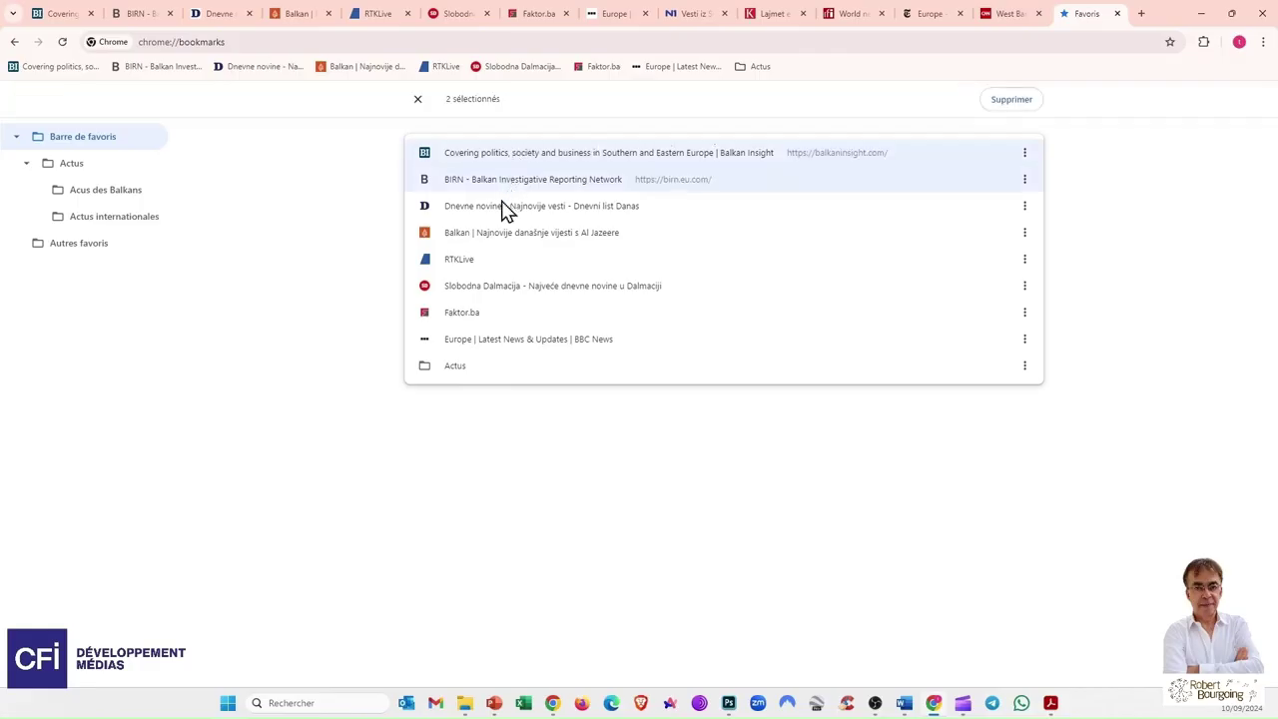
left_click(499, 208, "ctrl")
left_click(489, 236, "ctrl")
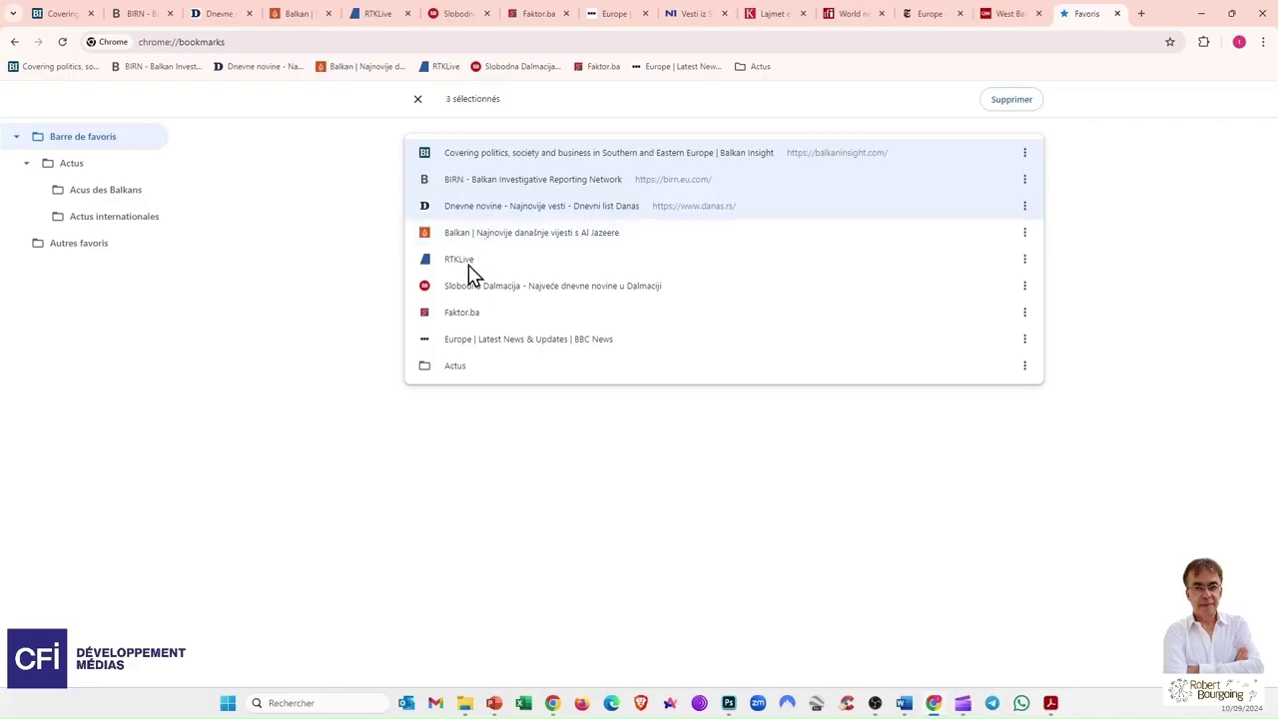
key("Delete")
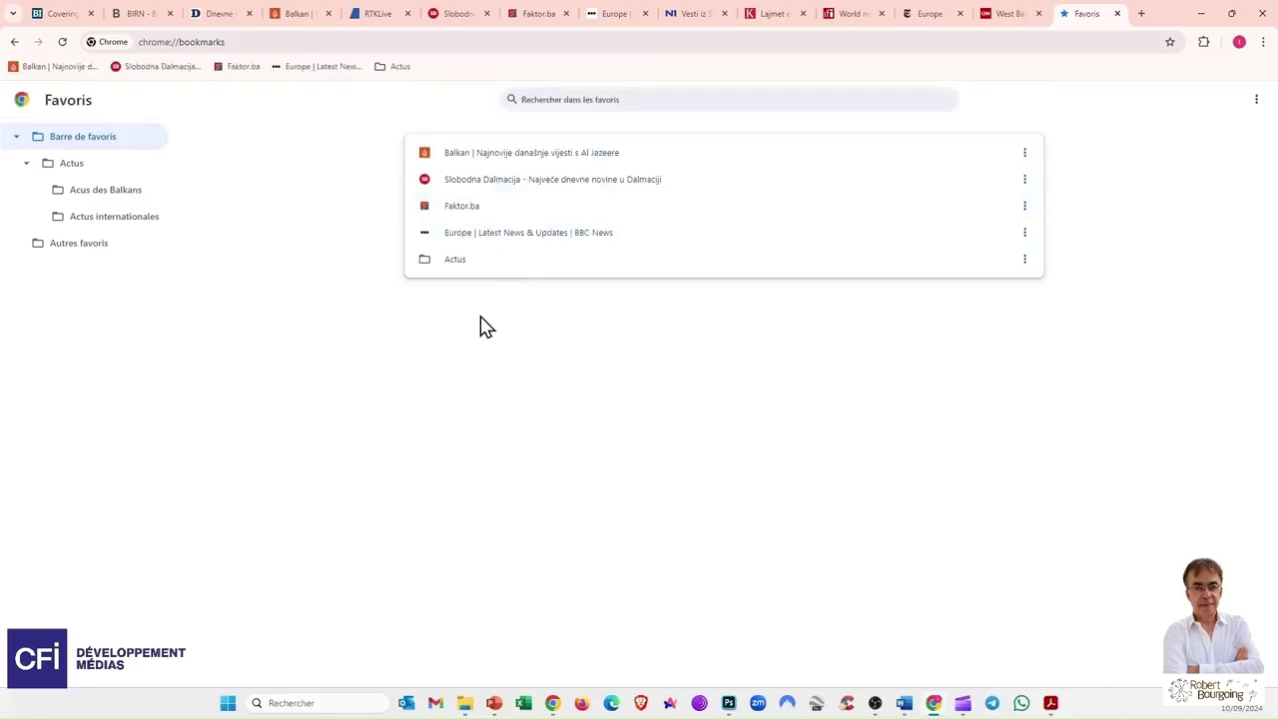
double_click(427, 268)
double_click(448, 214)
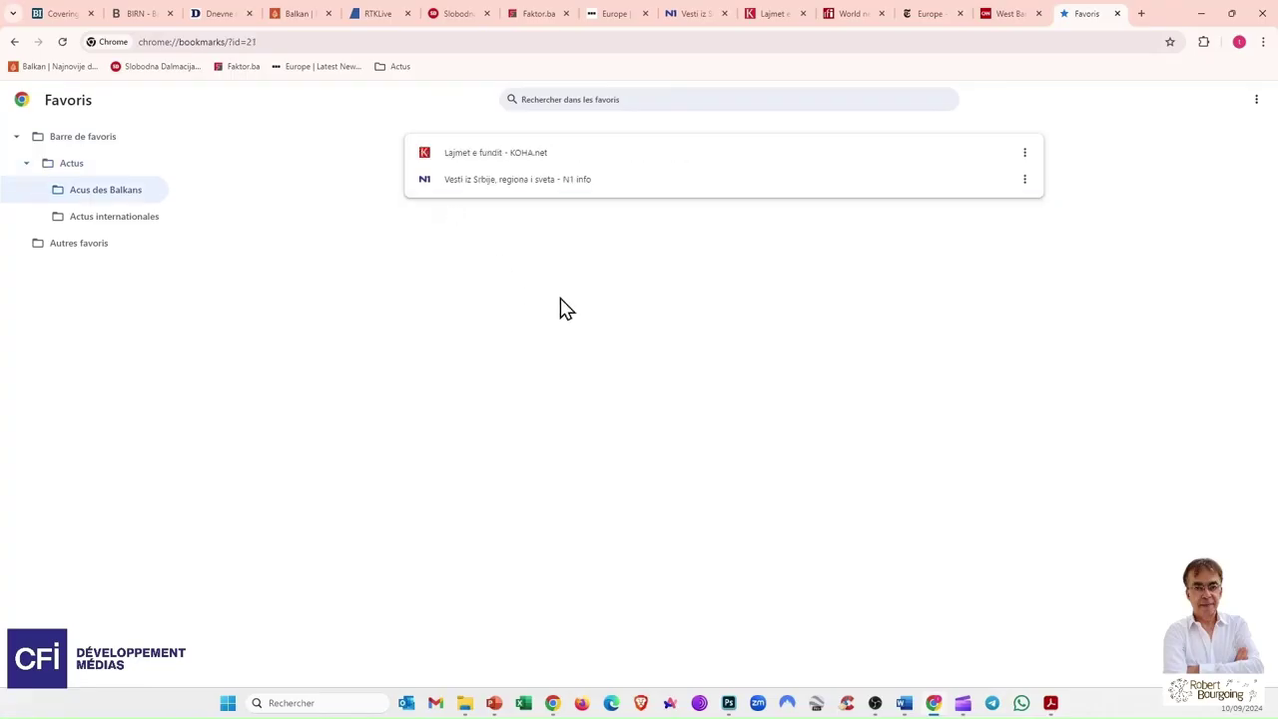
key("ctrl+z")
left_click(1238, 499)
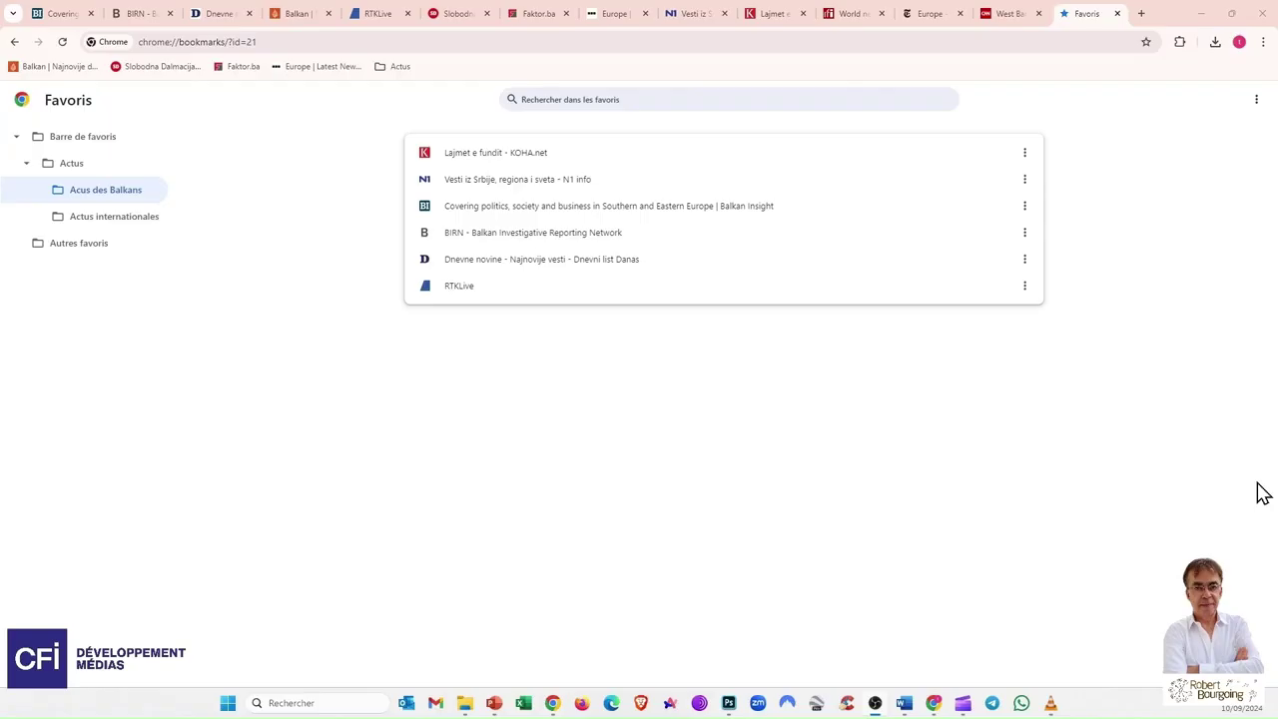
left_click(1239, 43)
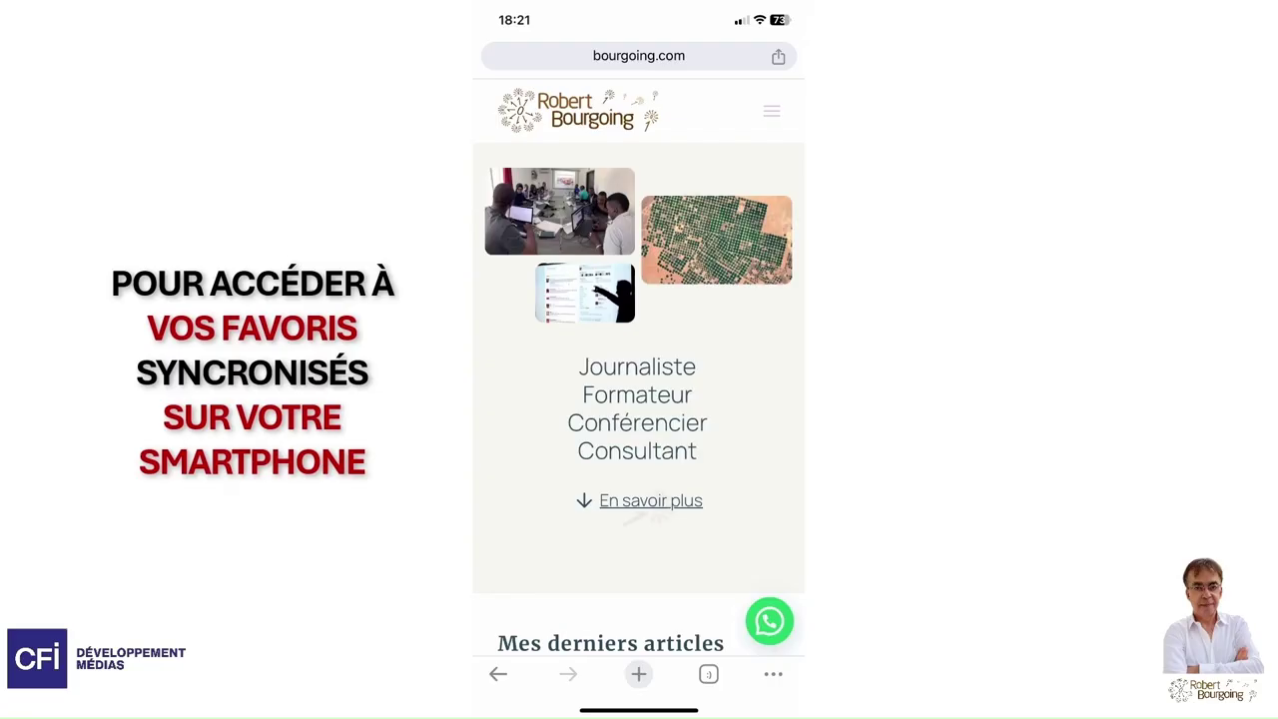
mouse_move(778, 690)
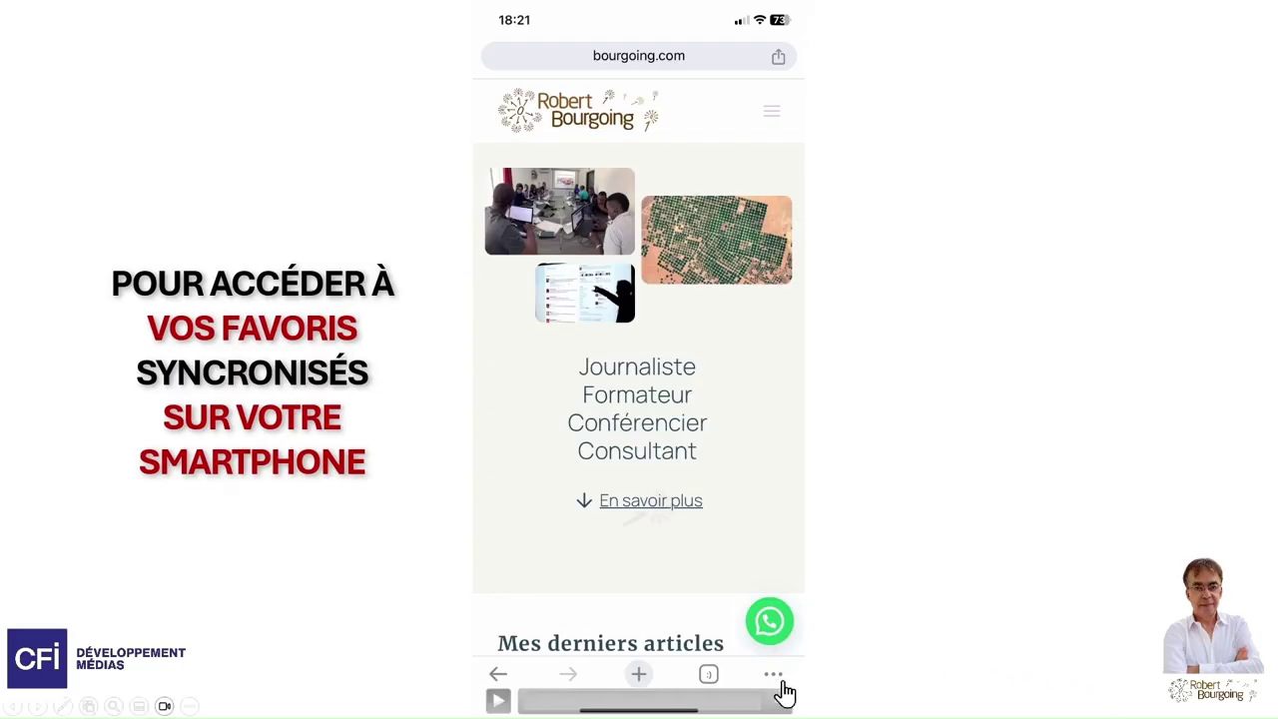
key("space")
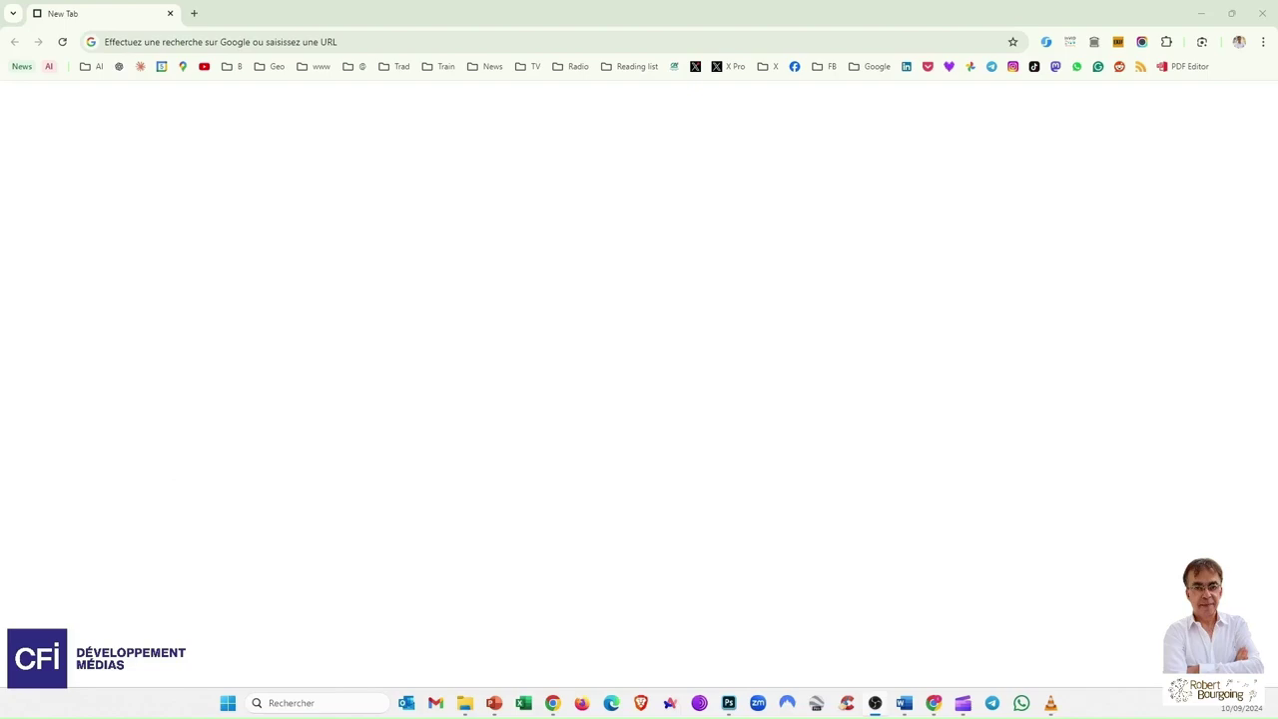
Step: Copy the AI folder from this profile's bookmarks bar and paste it onto the other profile's bookmarks bar
right_click(95, 70)
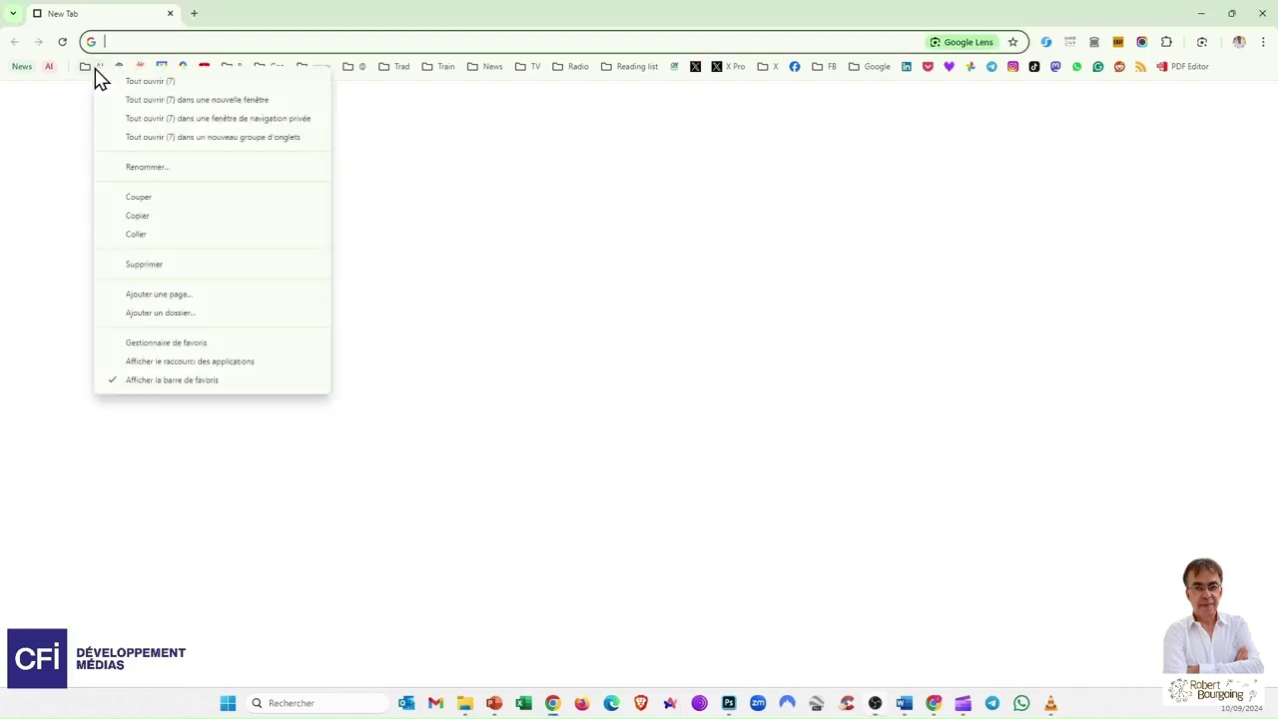
left_click(140, 215)
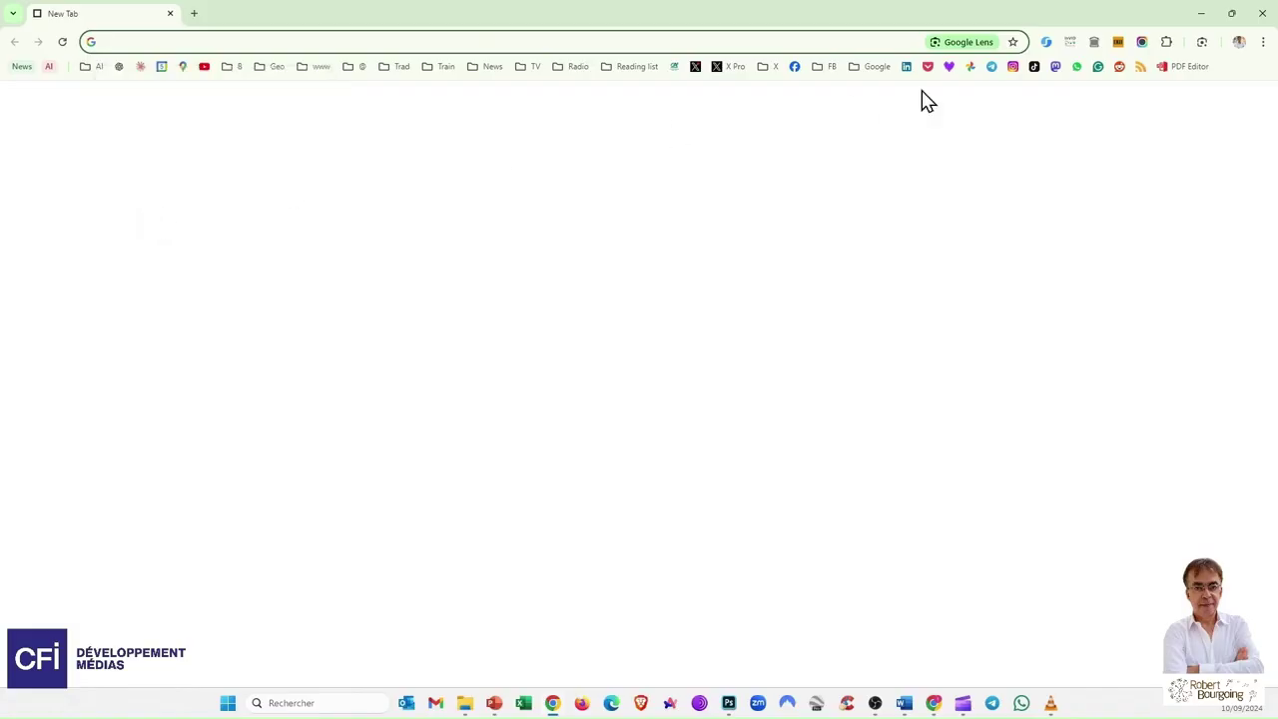
left_click(1238, 42)
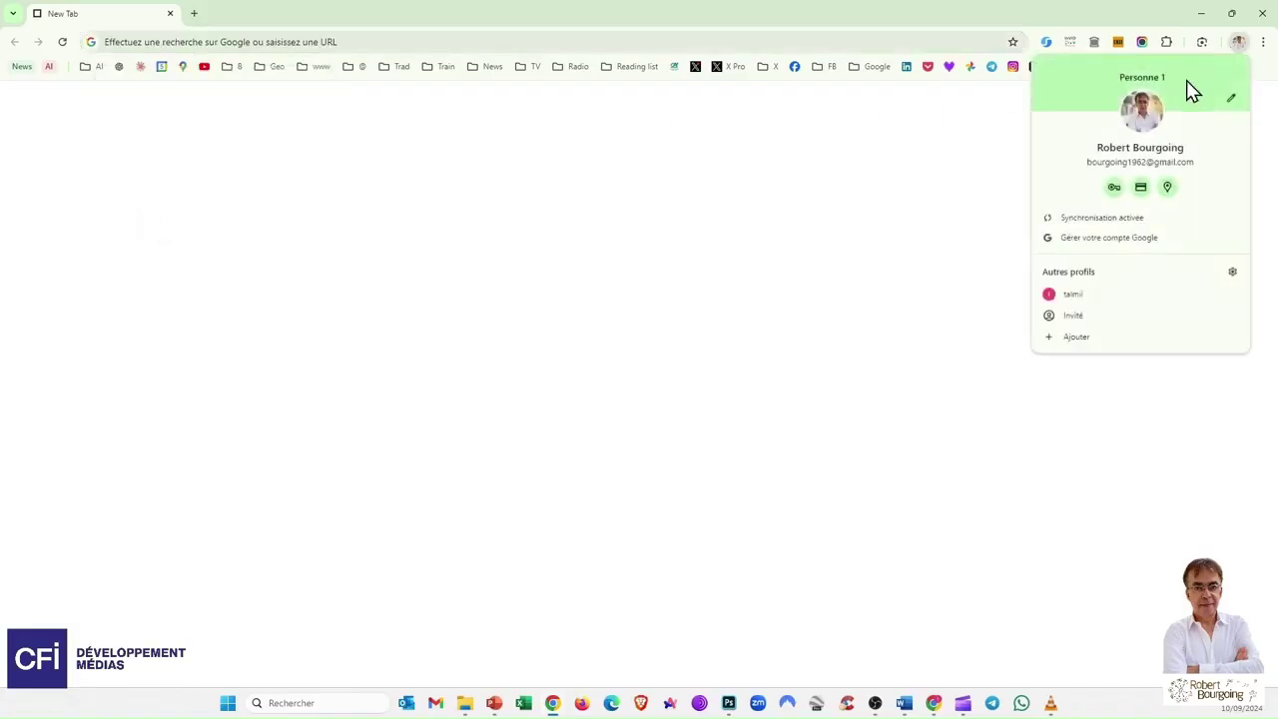
left_click(1080, 297)
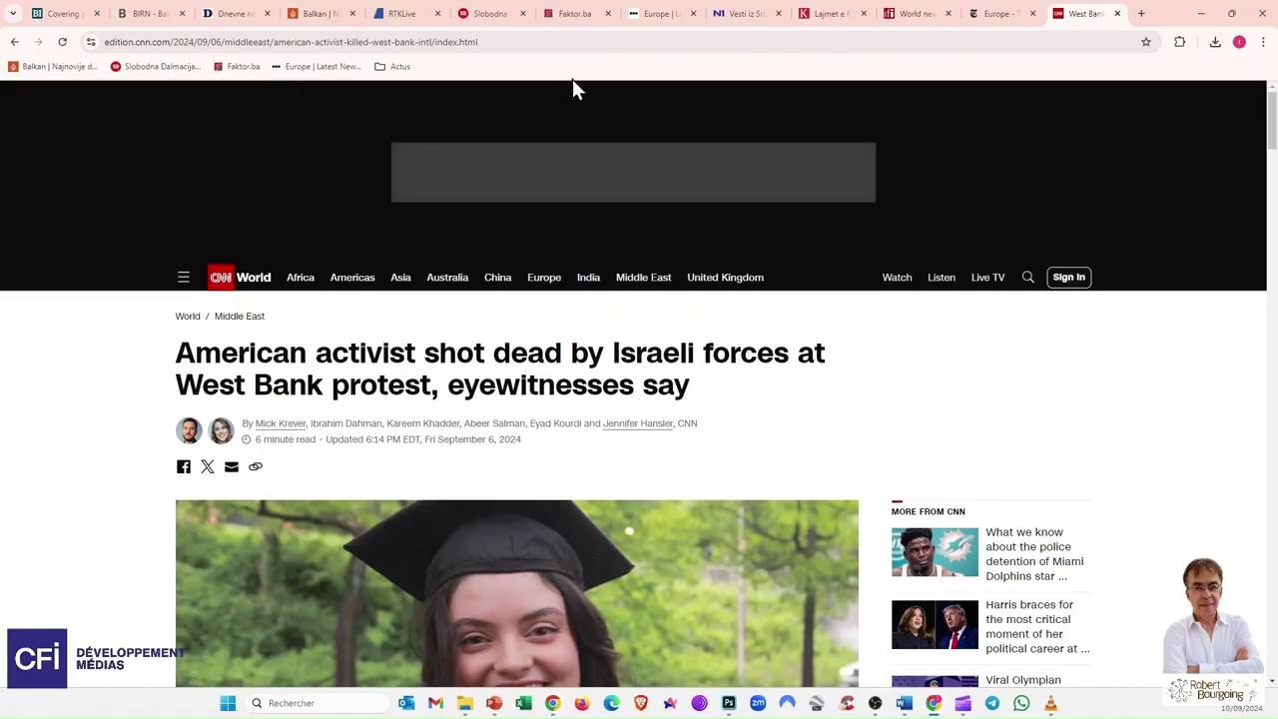
right_click(476, 67)
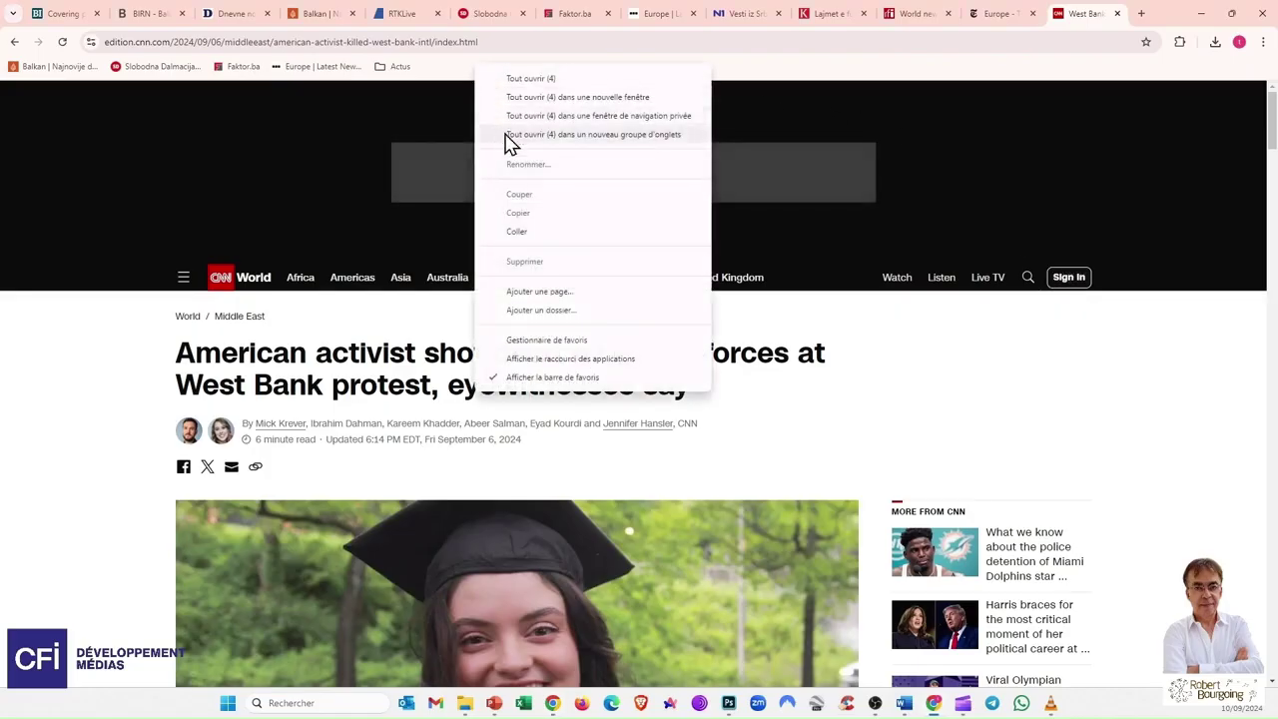
left_click(519, 231)
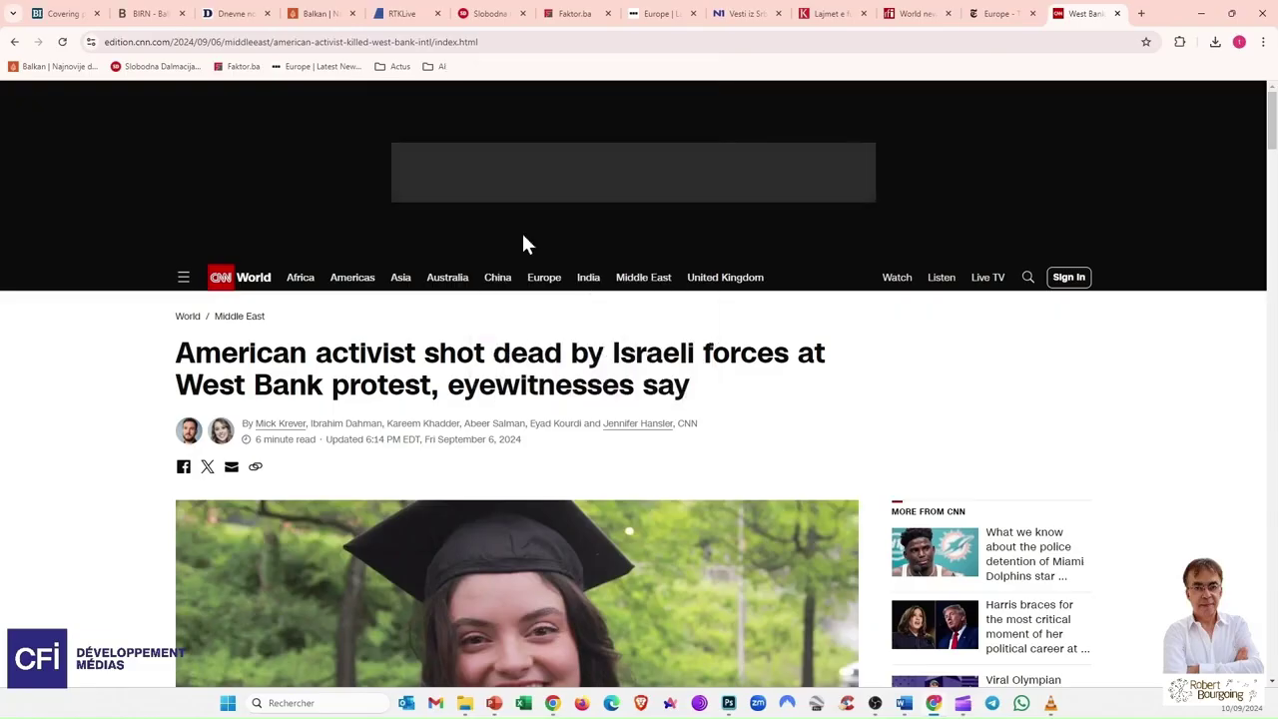
left_click(437, 68)
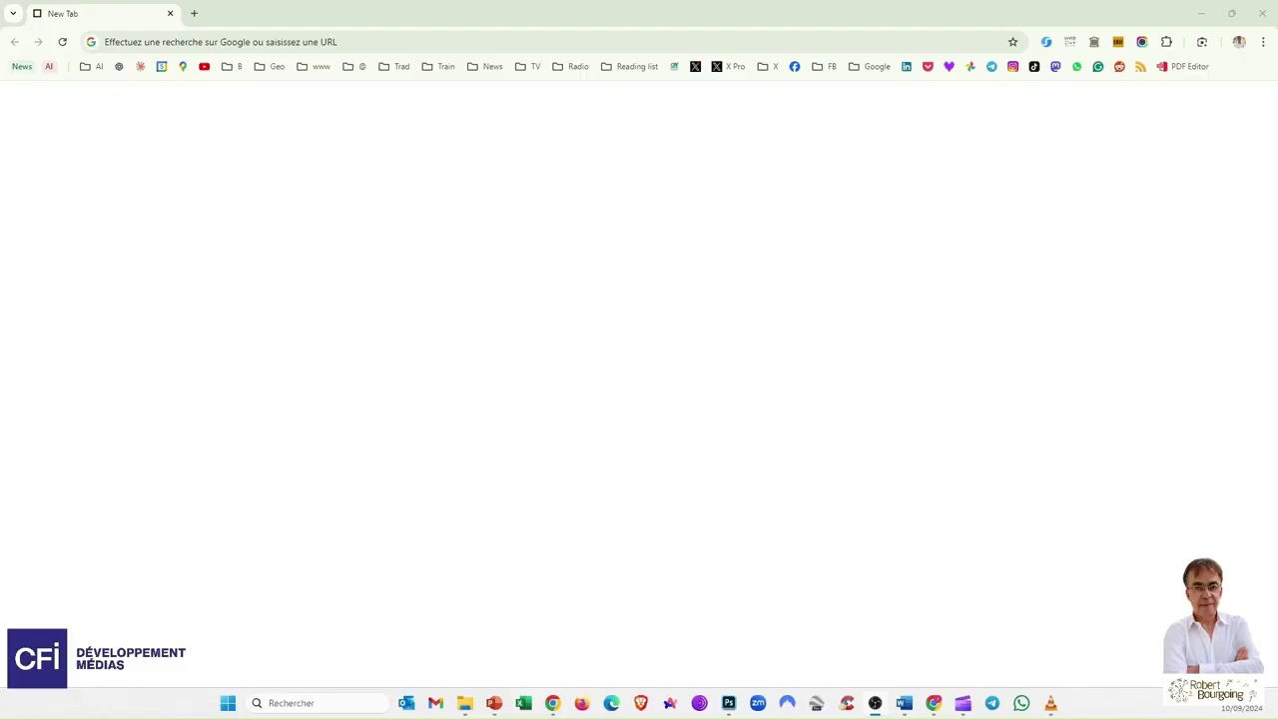
Step: Export all bookmarks from the bookmark manager as favoris_10_09_2024.html into the AAA-Talmil folder
left_click(1216, 336)
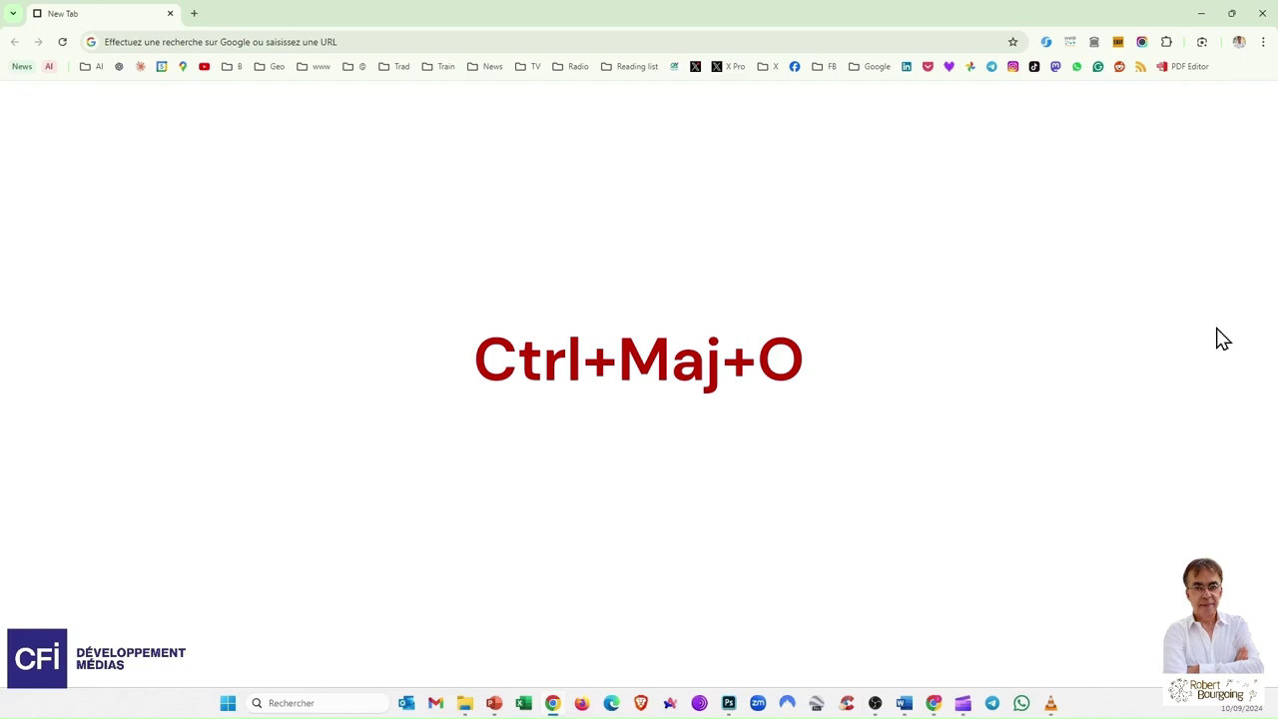
key("ctrl+shift+o")
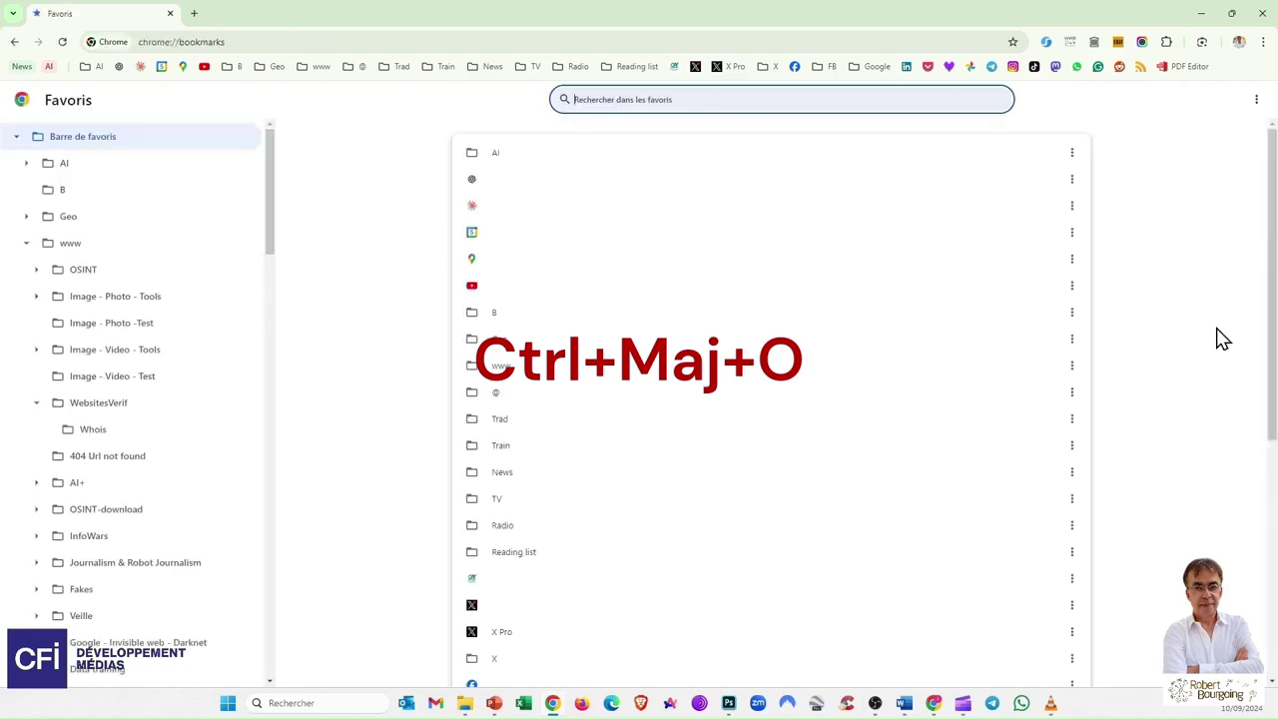
left_click(1257, 104)
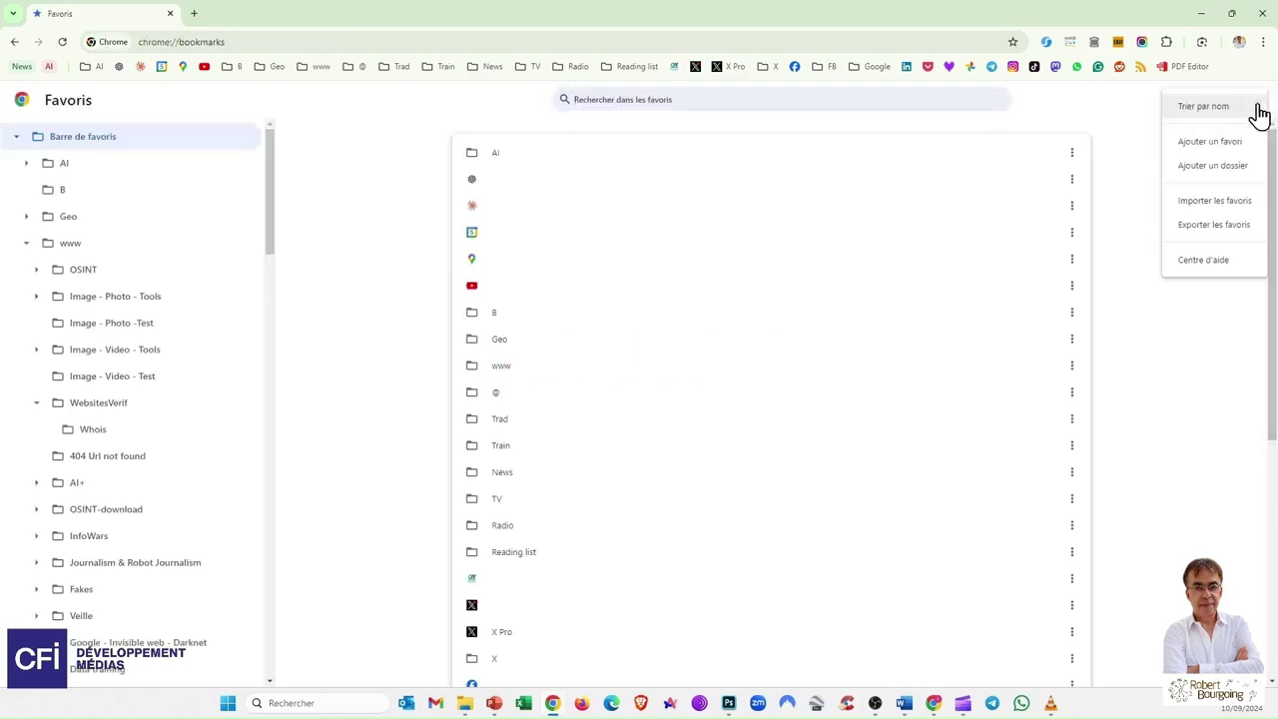
left_click(1214, 230)
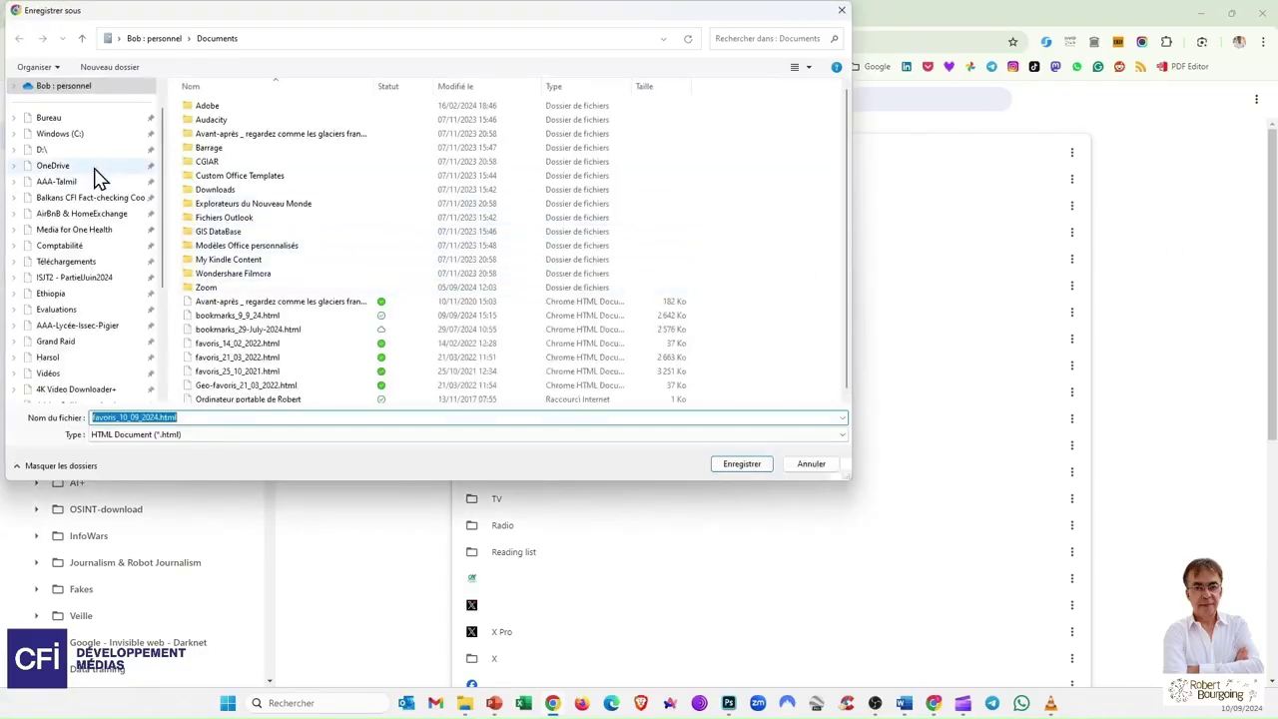
left_click(58, 182)
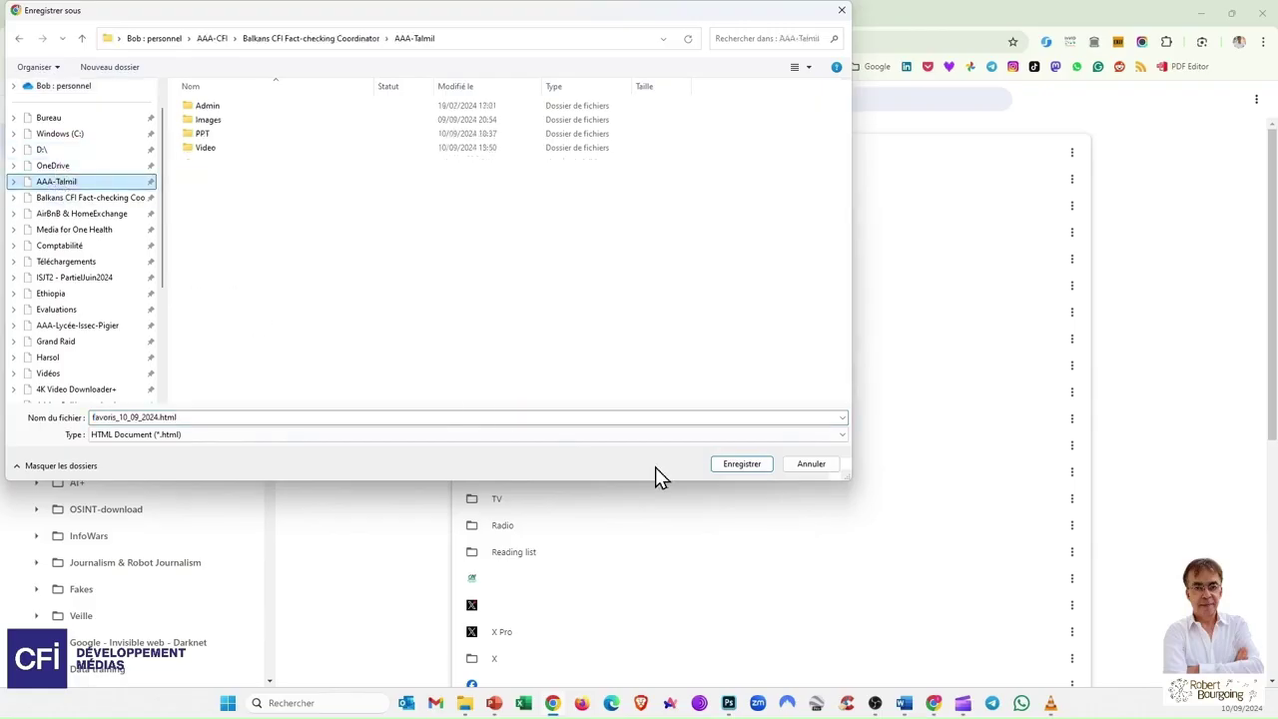
left_click(742, 464)
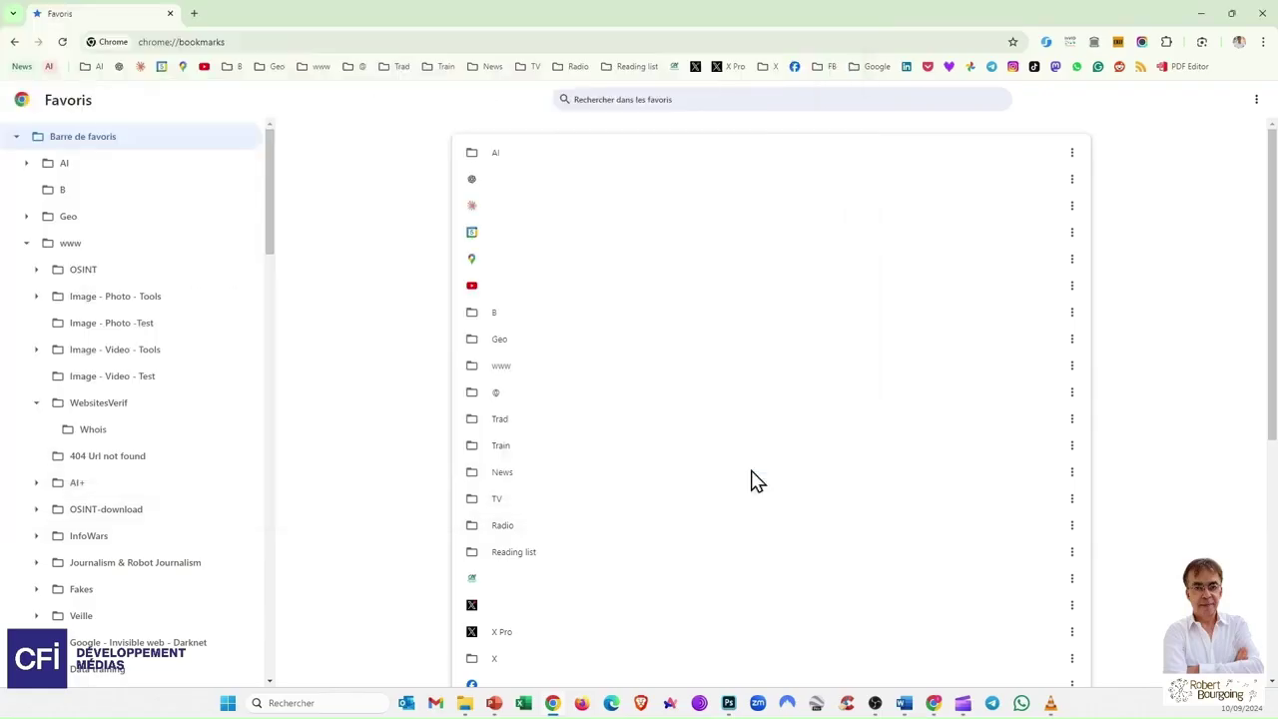
Step: Switch to the other Chrome profile and import favoris_10_09_2024.html from the AAA-Talmil folder into its bookmark manager
left_click(1238, 44)
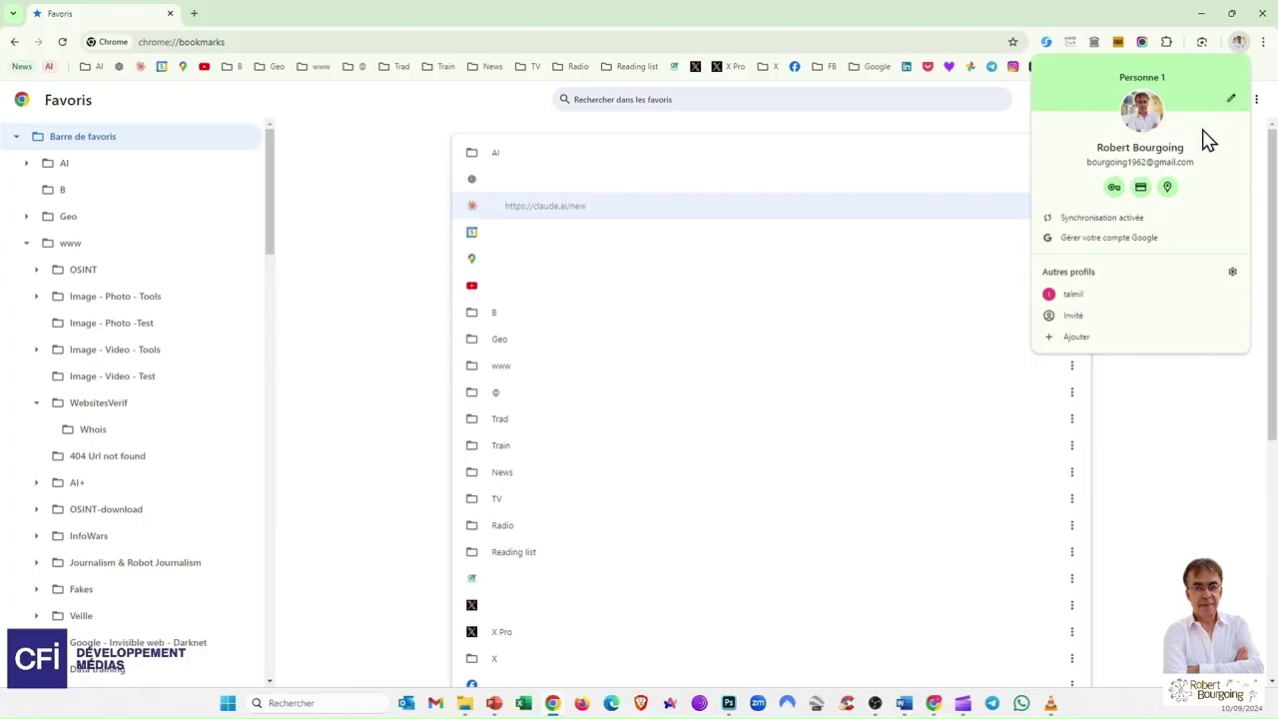
left_click(1086, 296)
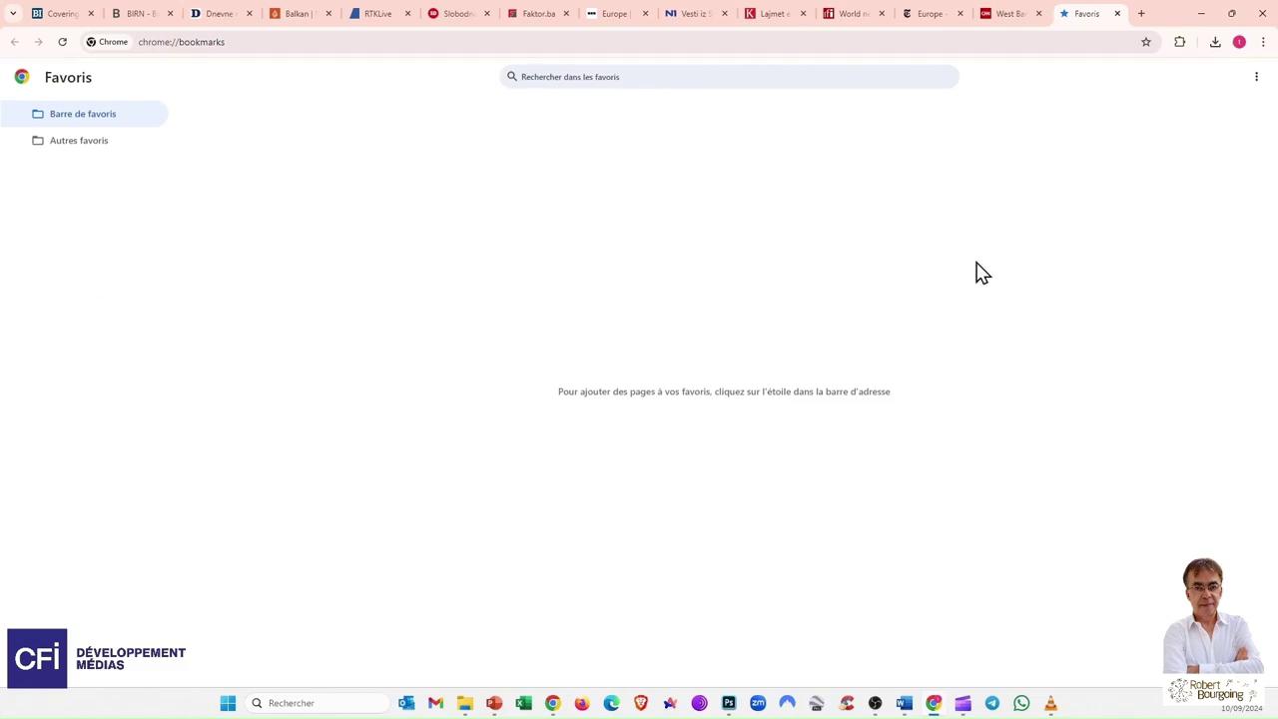
left_click(1262, 86)
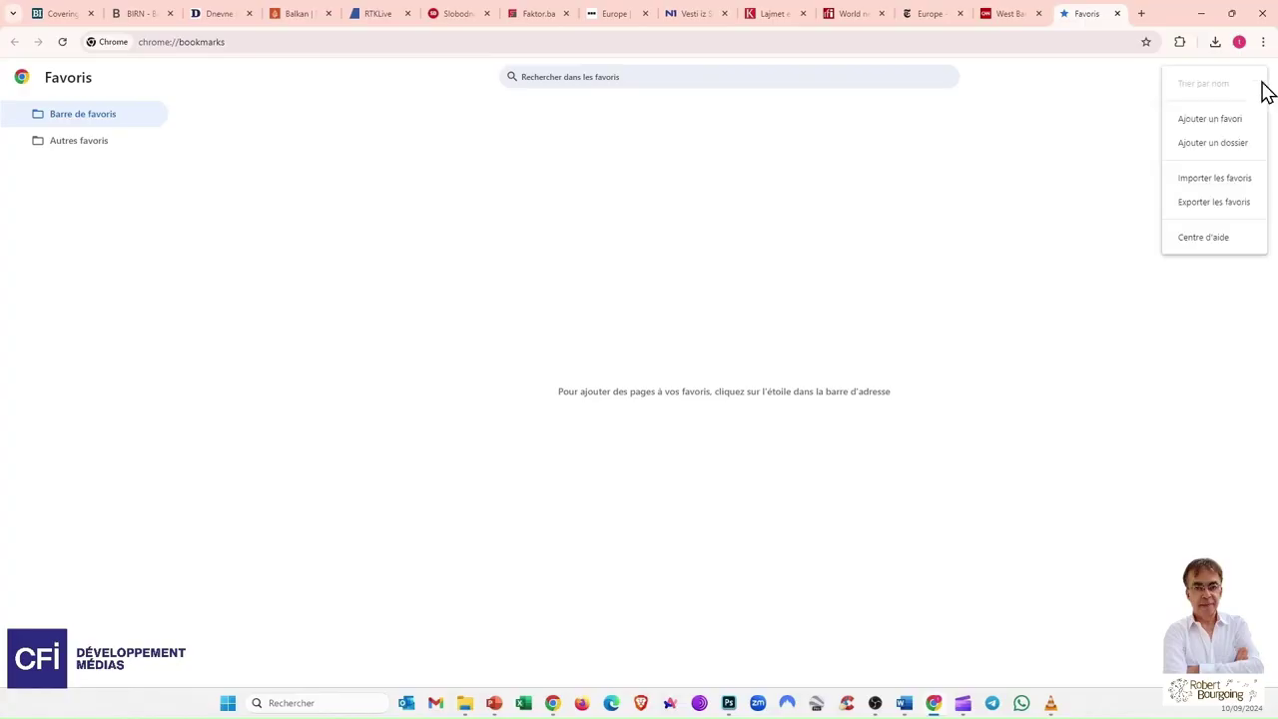
left_click(1217, 182)
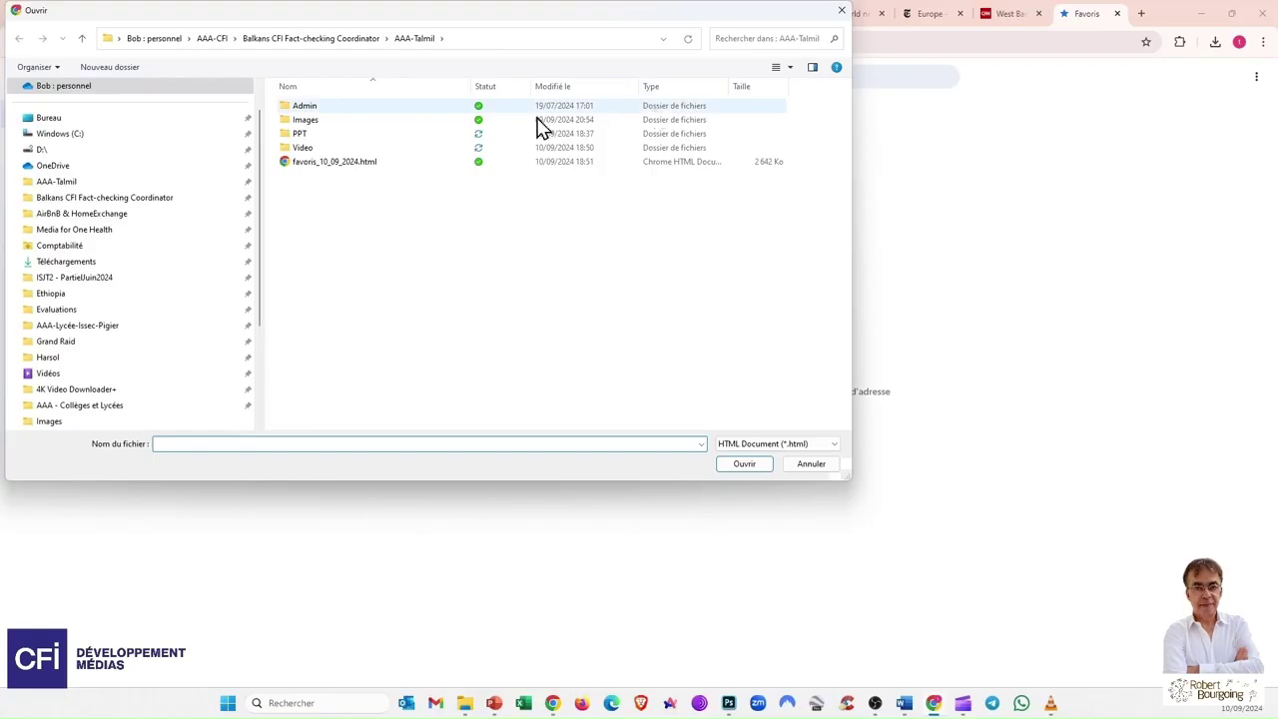
left_click(75, 182)
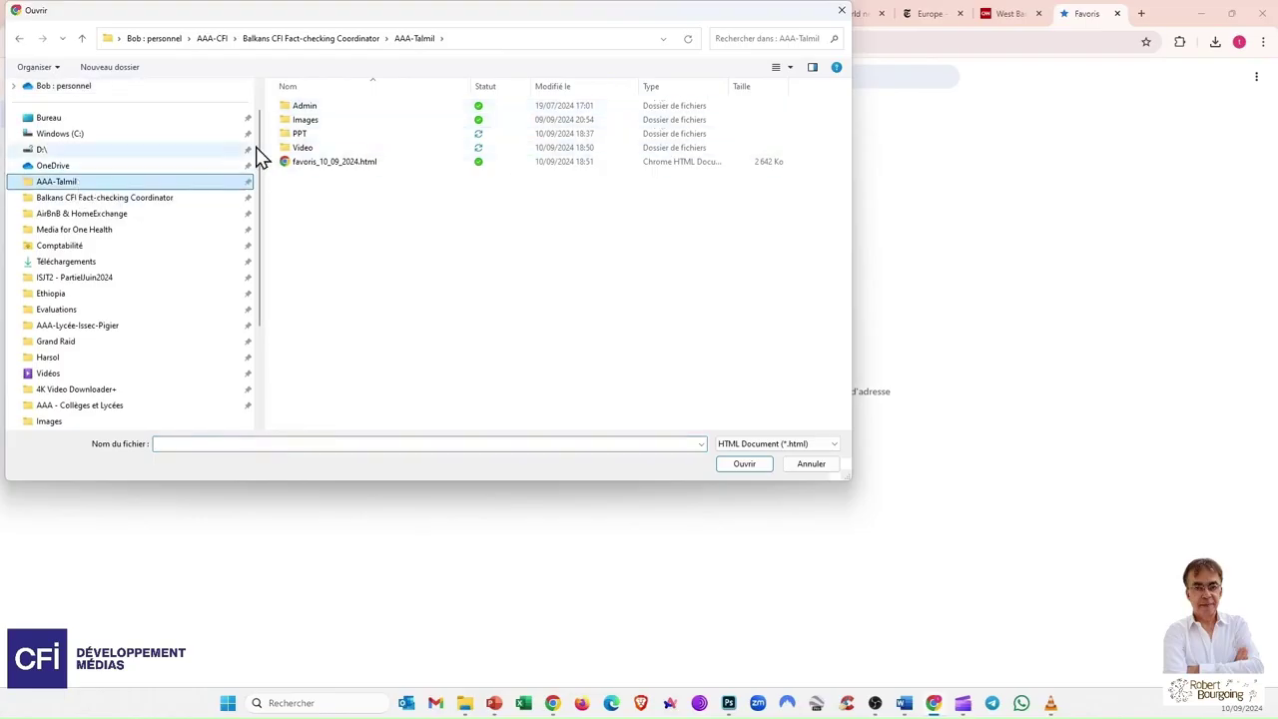
left_click(309, 165)
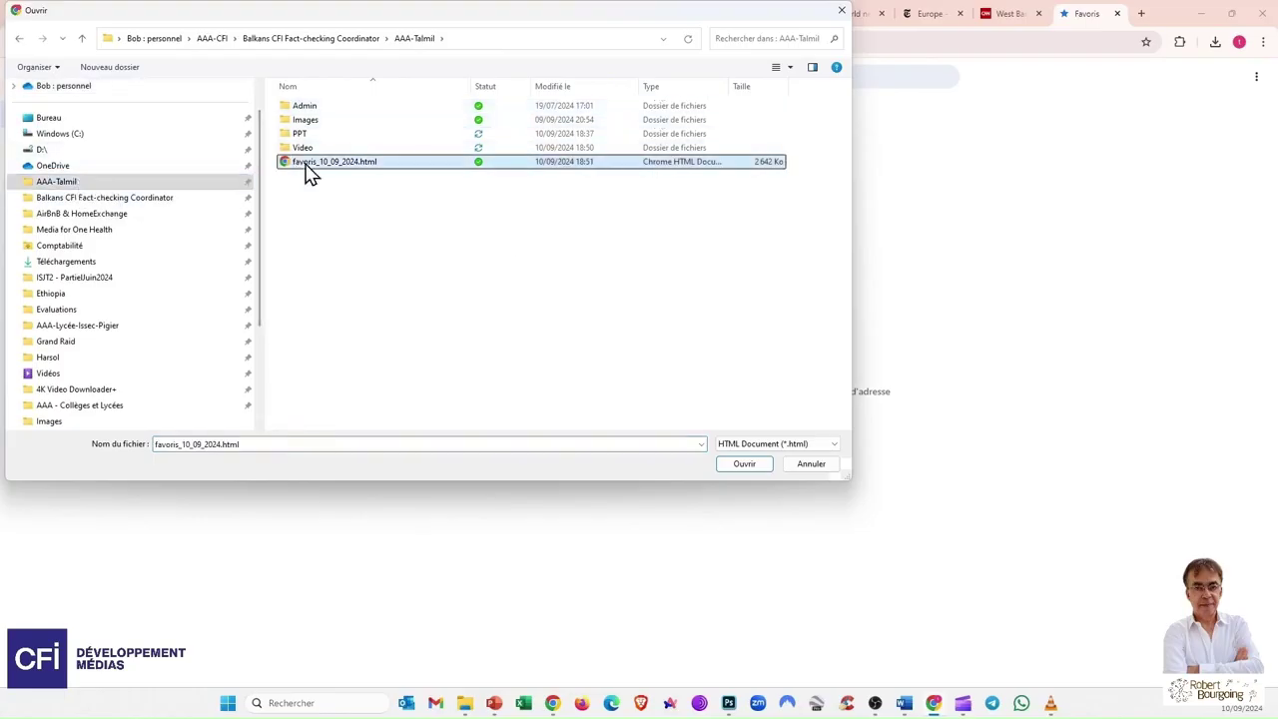
left_click(743, 465)
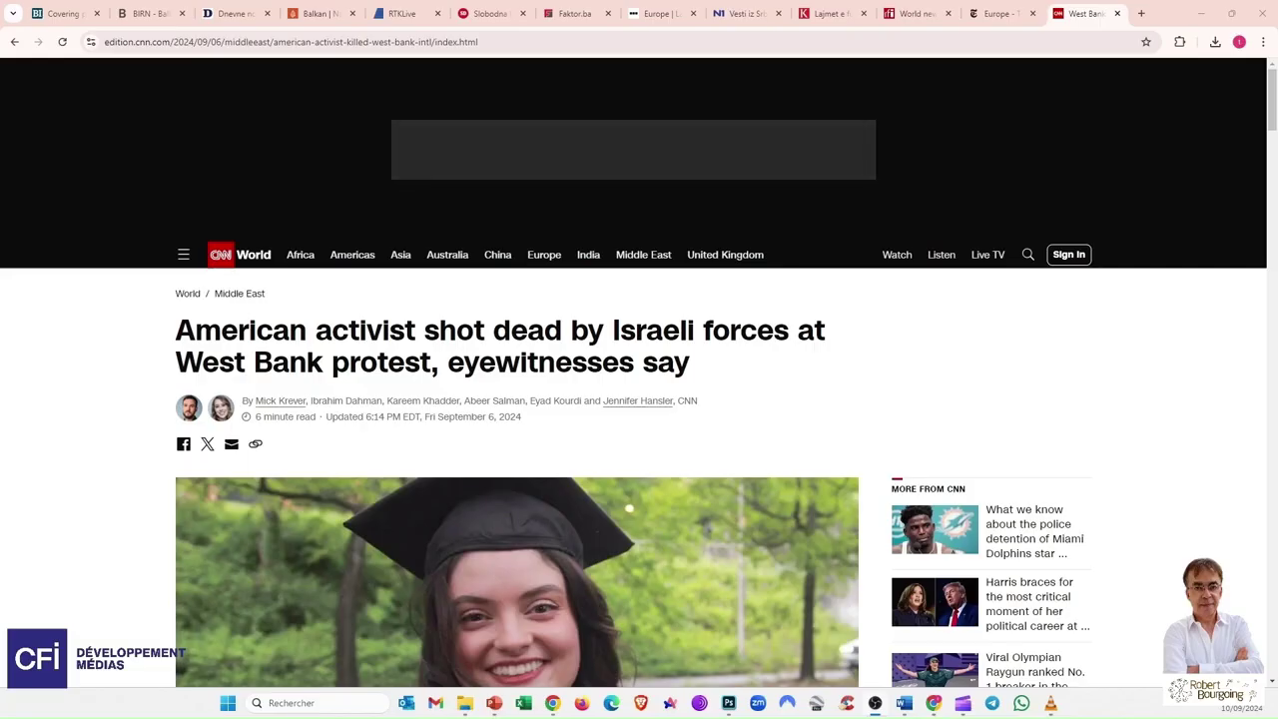
Step: Put the Balkan Insight tab in a new blue tab group named Actus and enable saving of the group
left_click(63, 18)
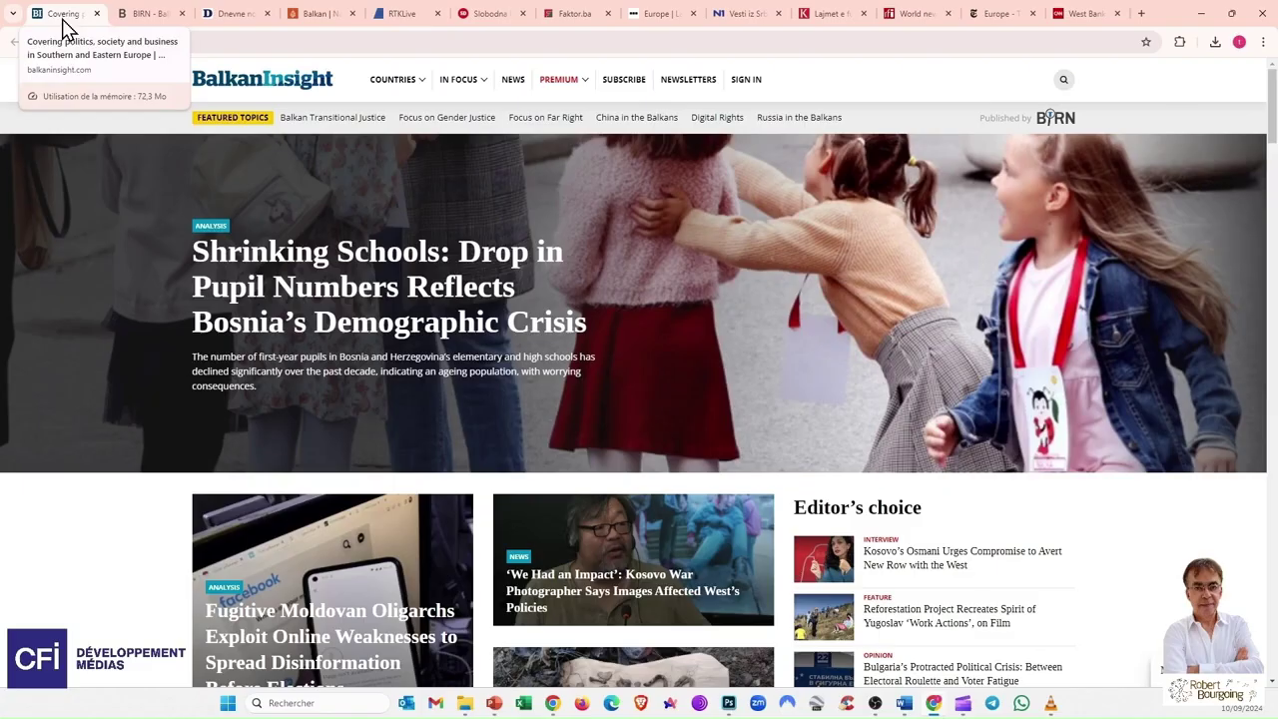
right_click(63, 20)
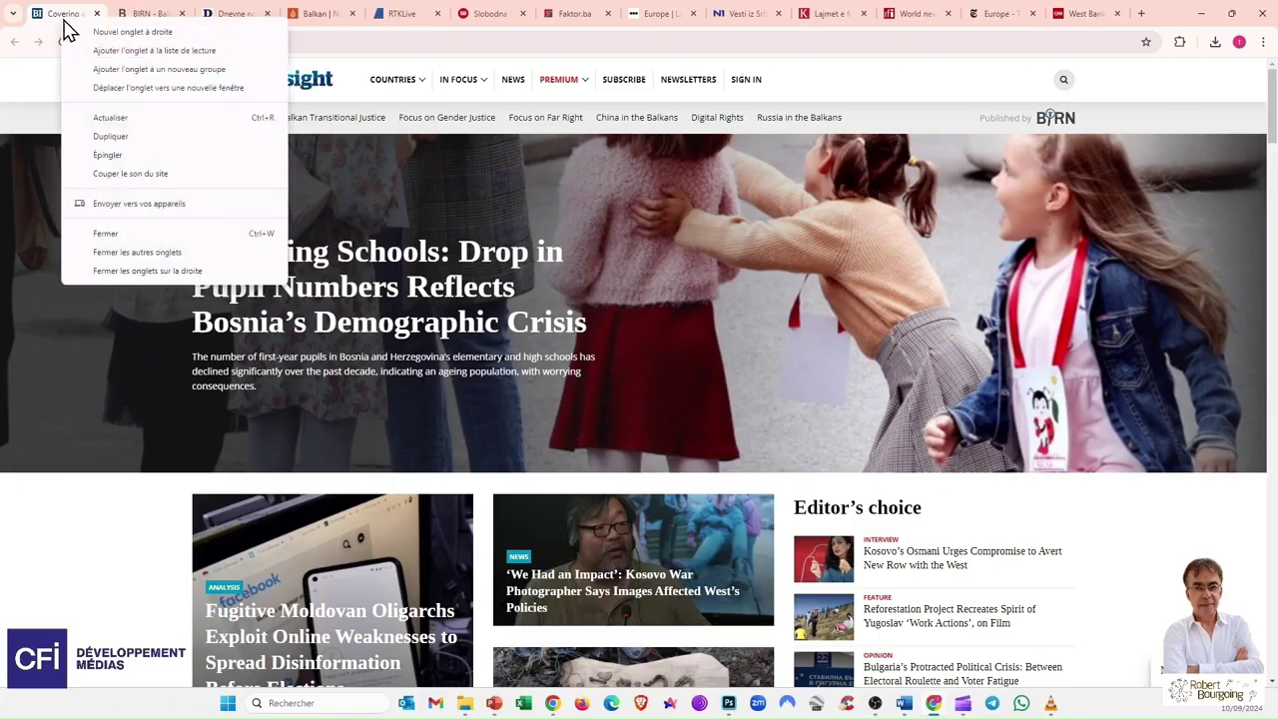
left_click(100, 69)
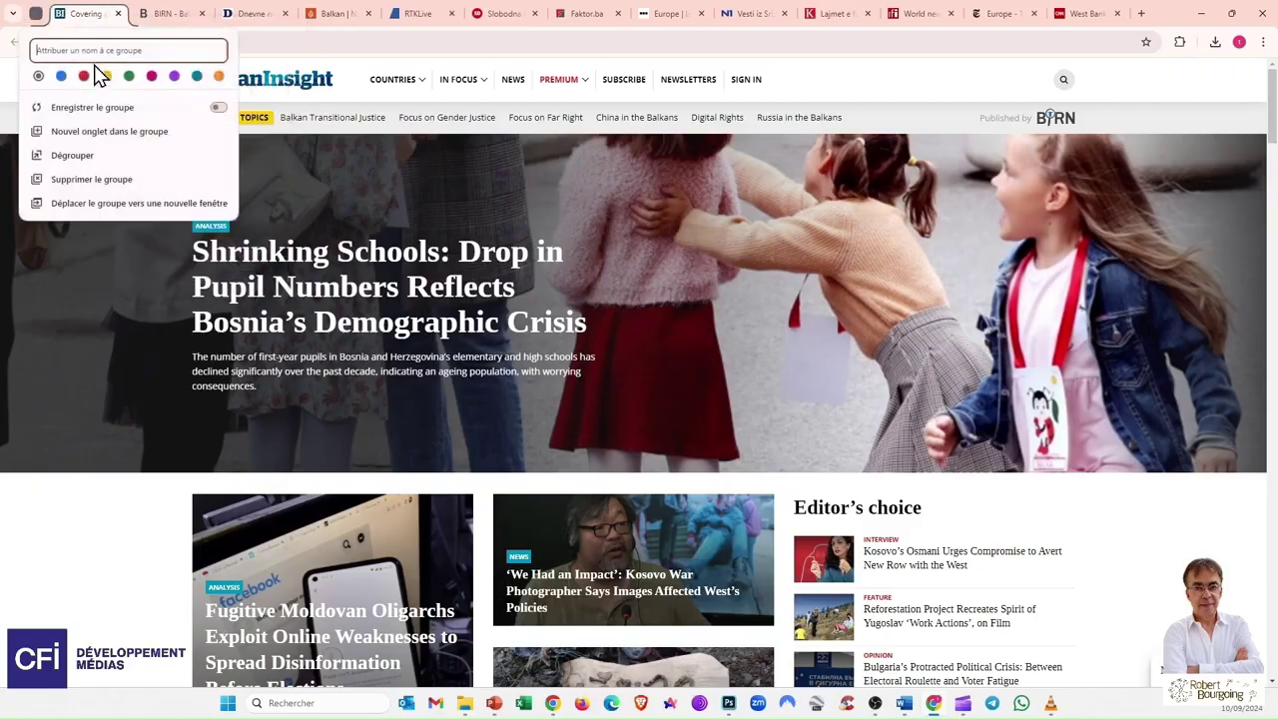
type("Actus")
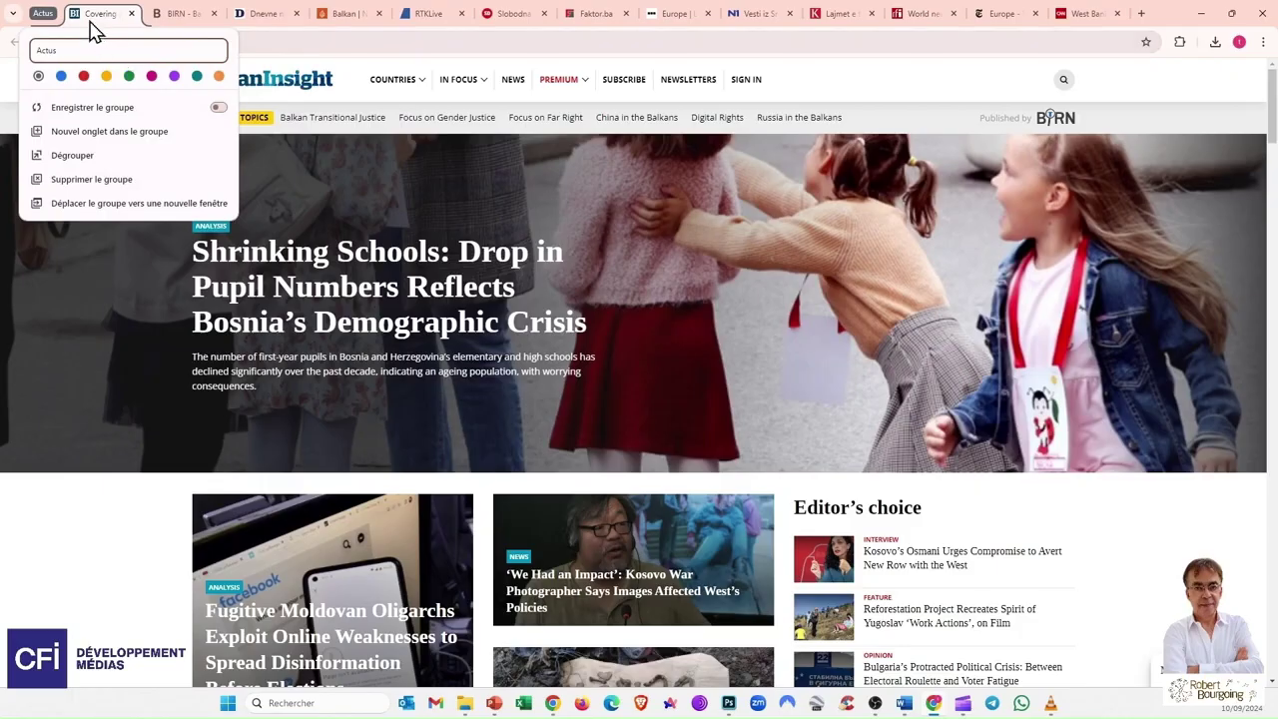
left_click(62, 78)
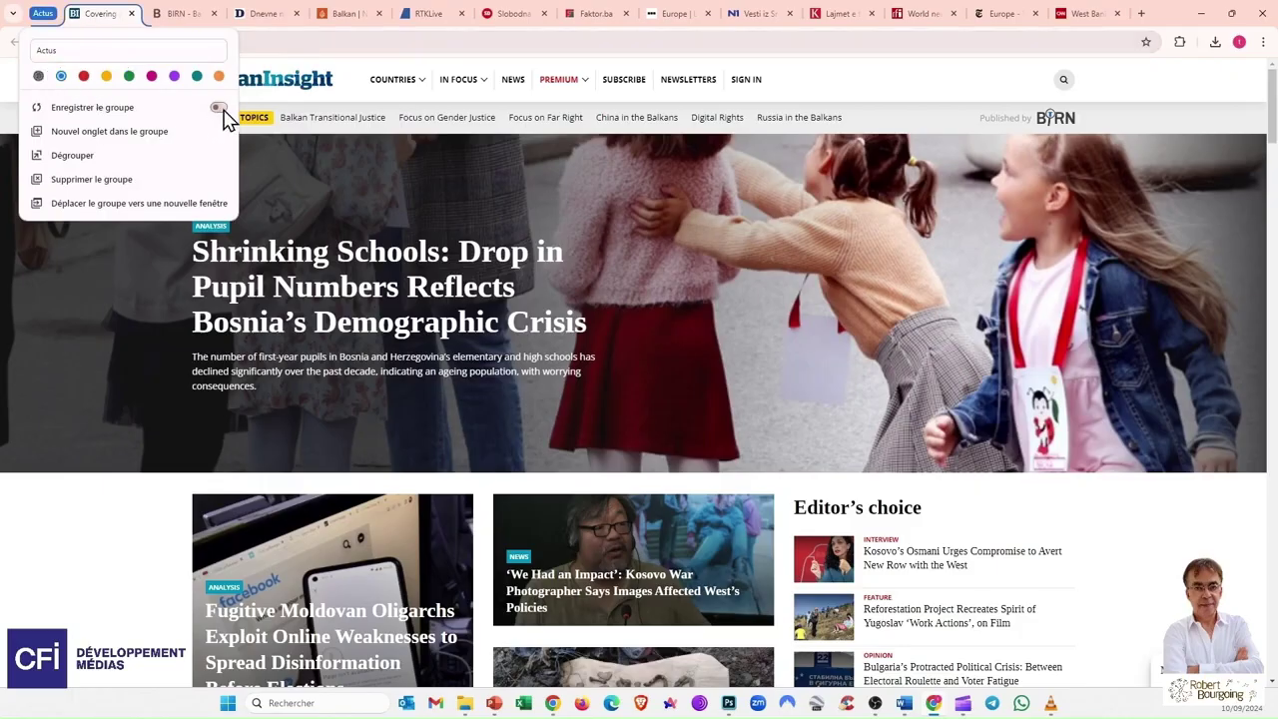
left_click(220, 108)
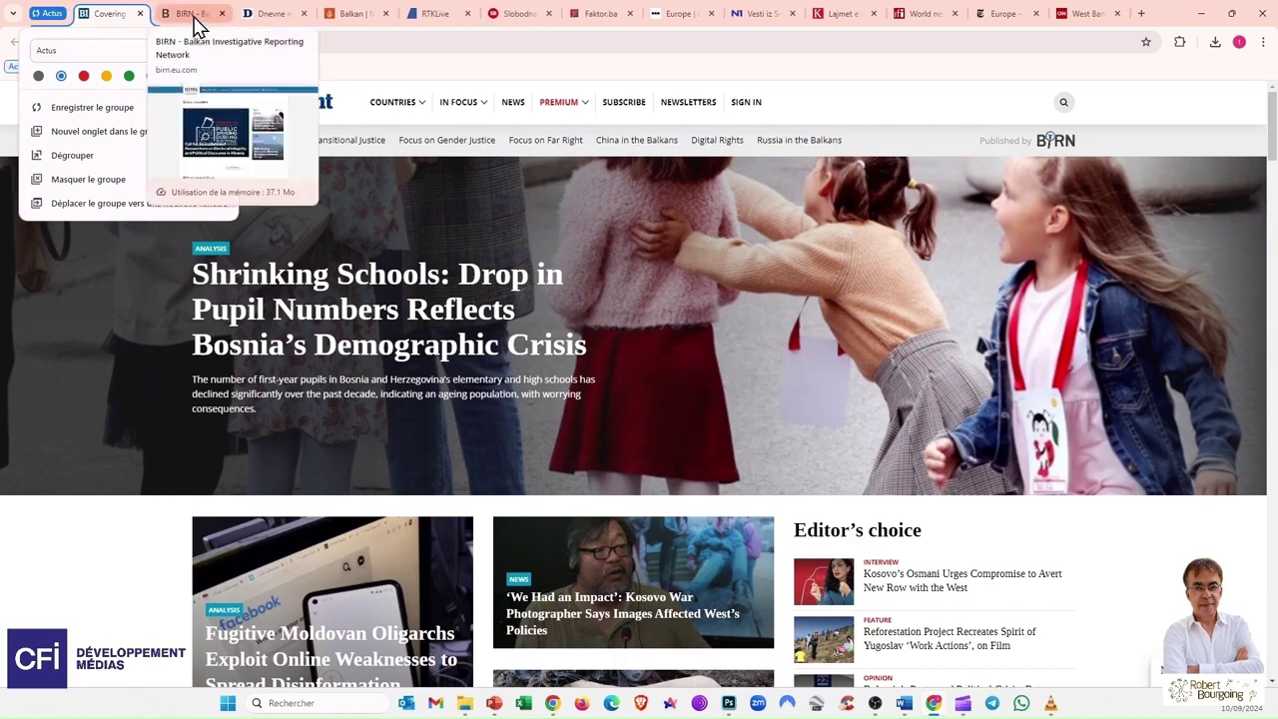
Step: Add the BIRN, Dnevne novine, Balkan and RTKLive tabs to the Actus tab group and collapse the group
right_click(197, 24)
mouse_move(270, 70)
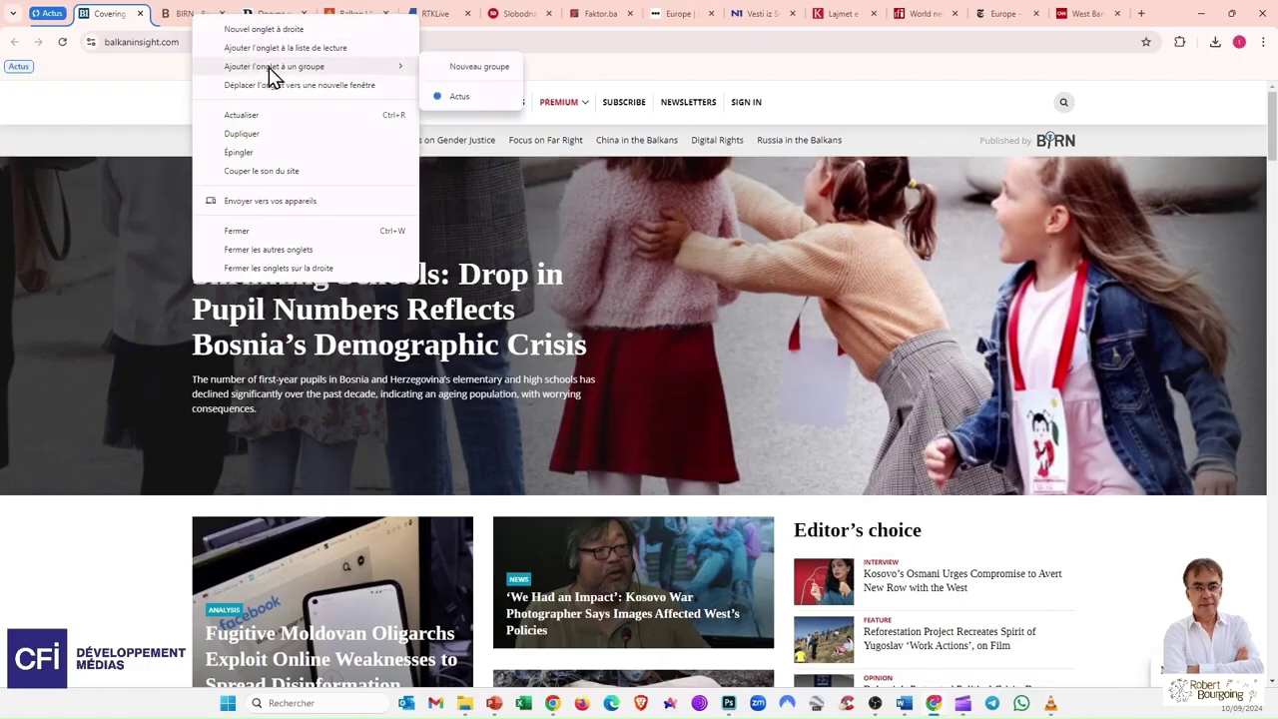
left_click(455, 97)
right_click(267, 24)
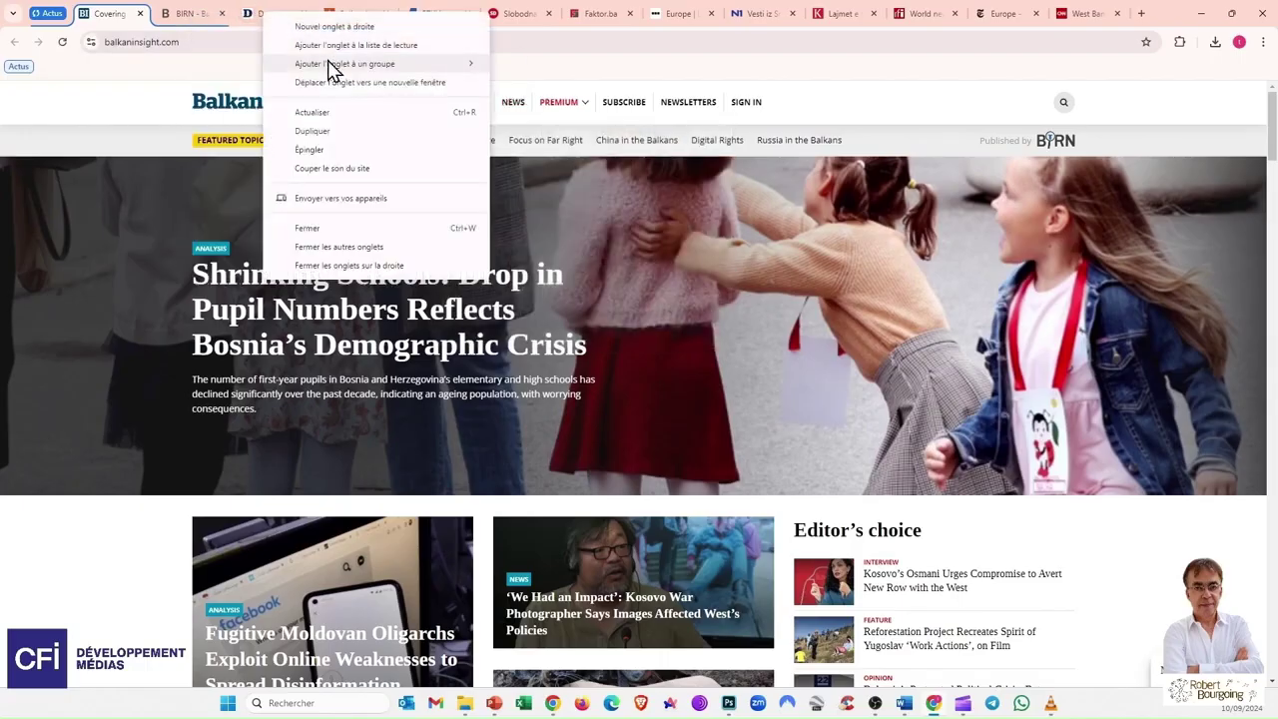
mouse_move(333, 63)
left_click(546, 100)
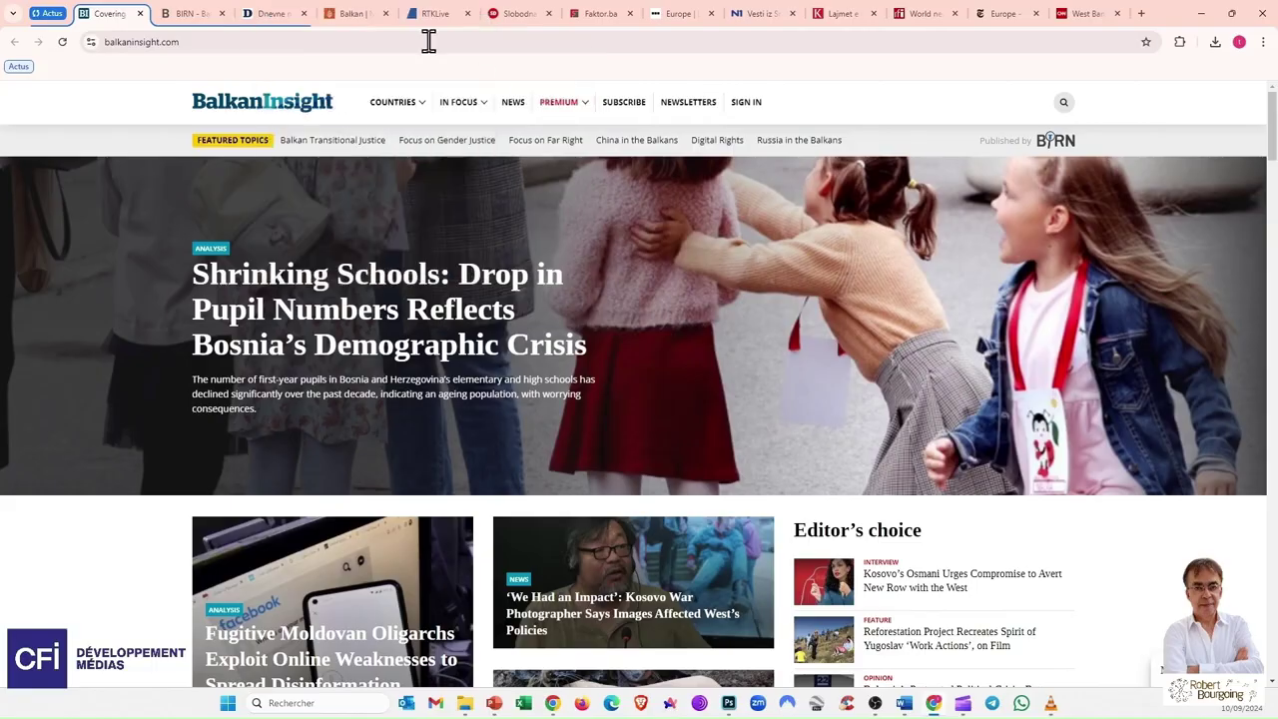
right_click(356, 18)
mouse_move(449, 66)
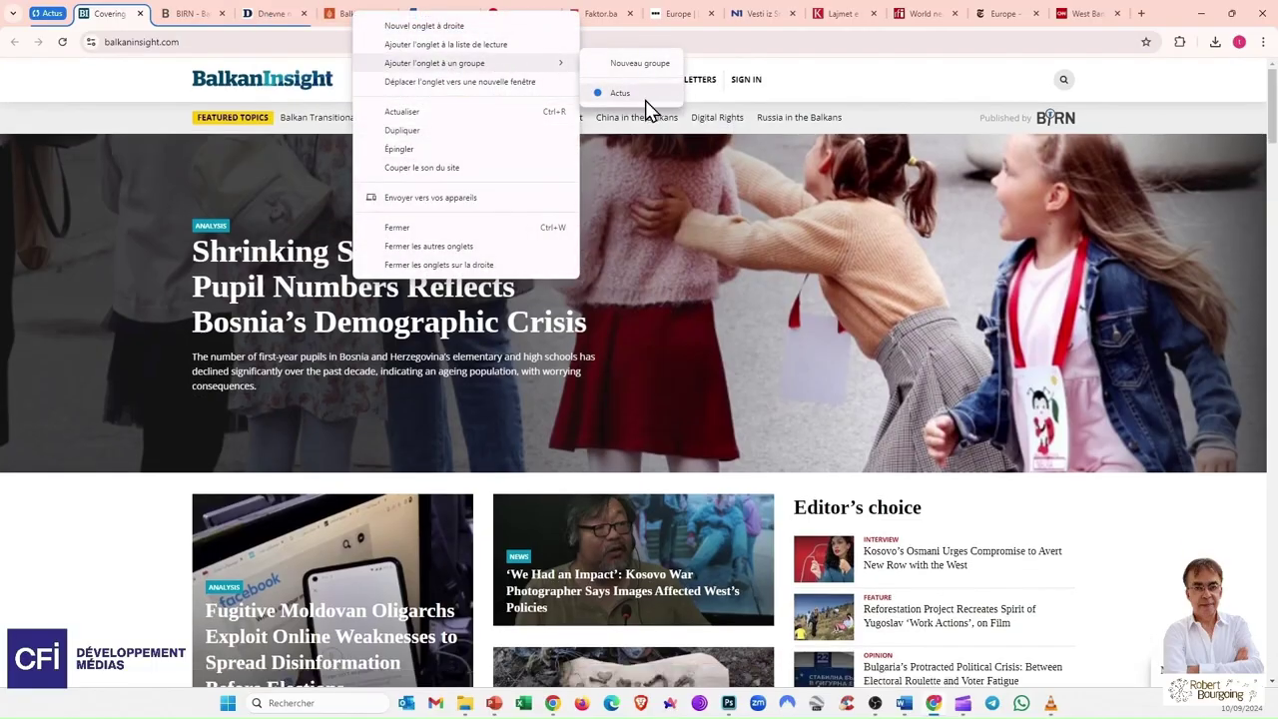
left_click(645, 100)
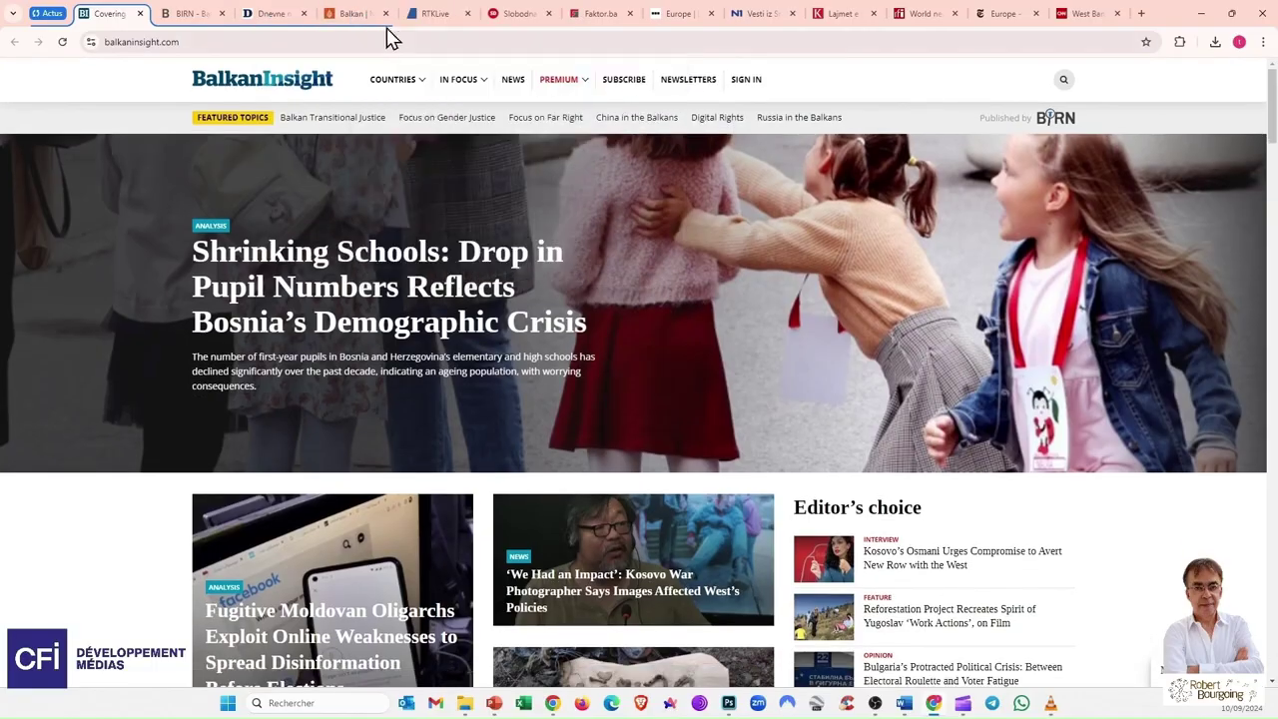
right_click(442, 20)
mouse_move(528, 78)
left_click(692, 99)
left_click(48, 16)
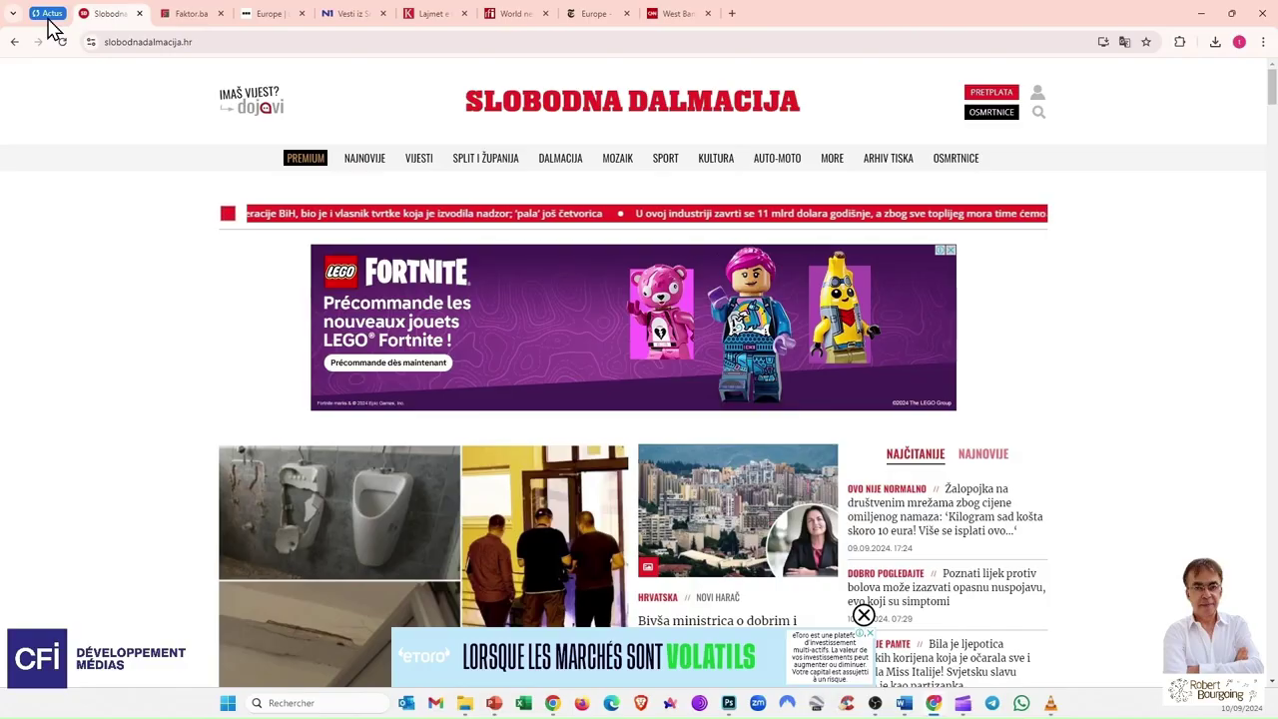
Step: Expand the collapsed Actus tab group and hide the whole group from the tab strip
left_click(48, 16)
left_click(48, 15)
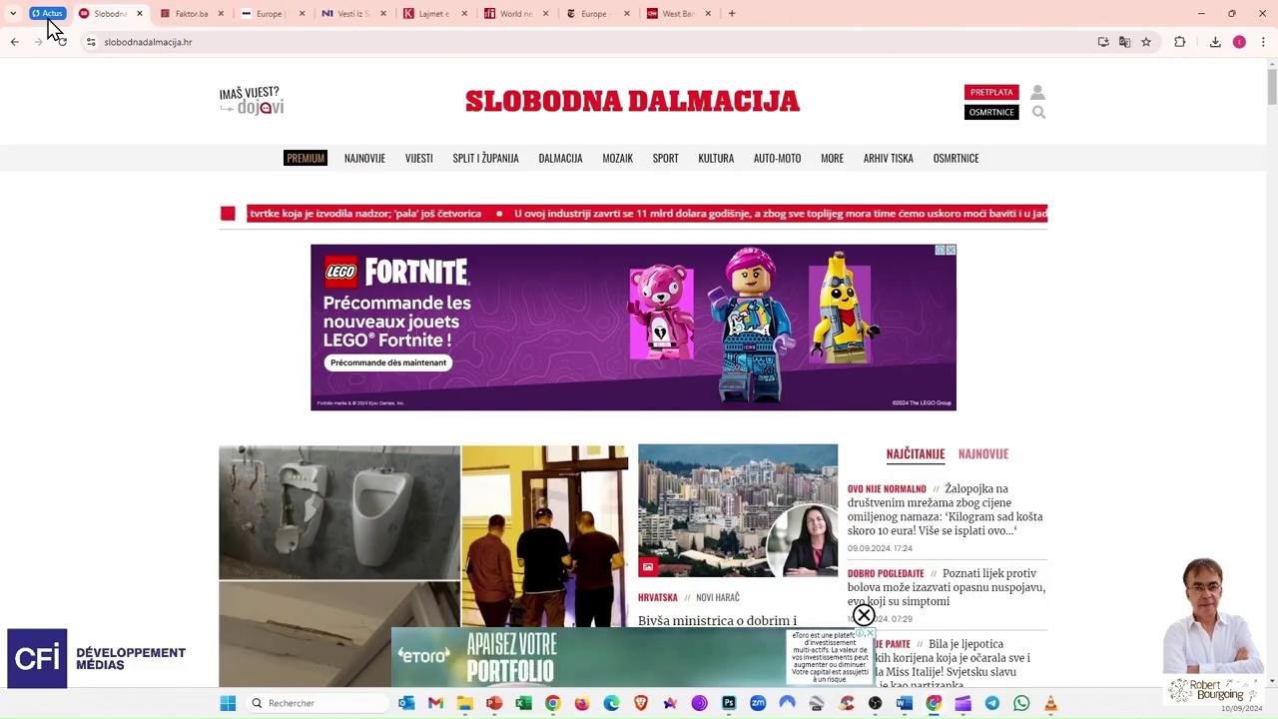
left_click(48, 16)
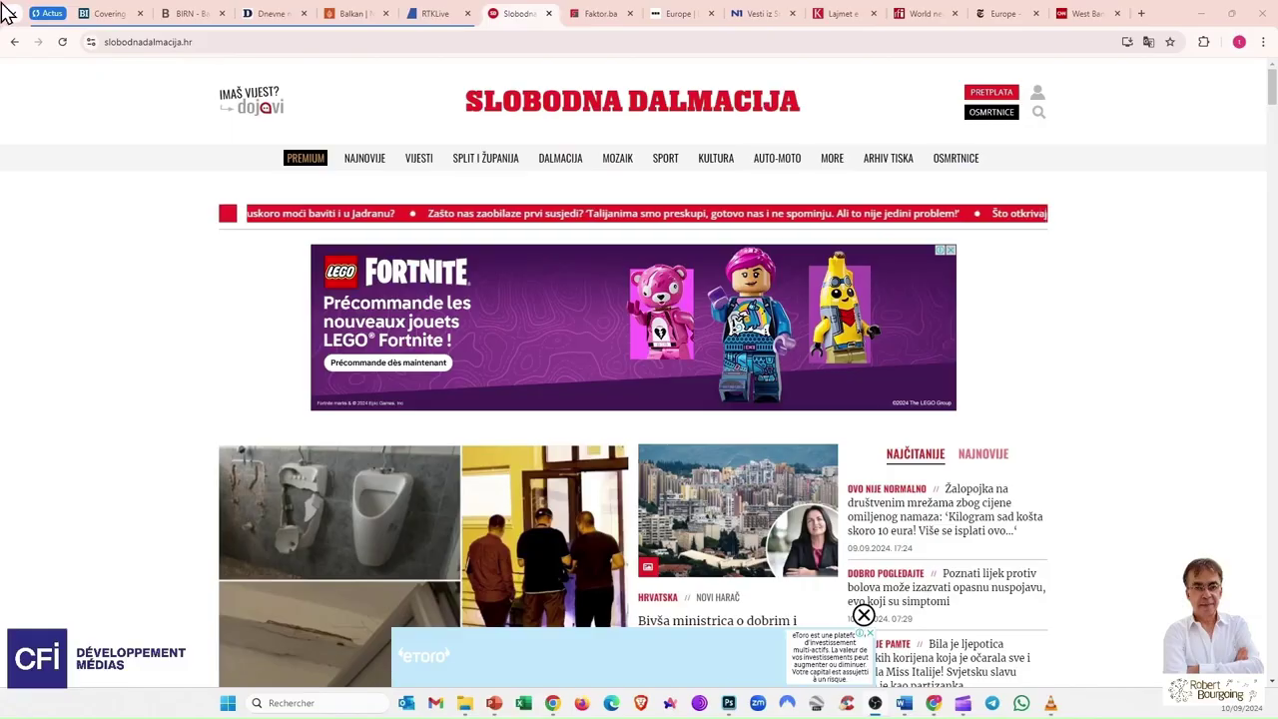
right_click(47, 15)
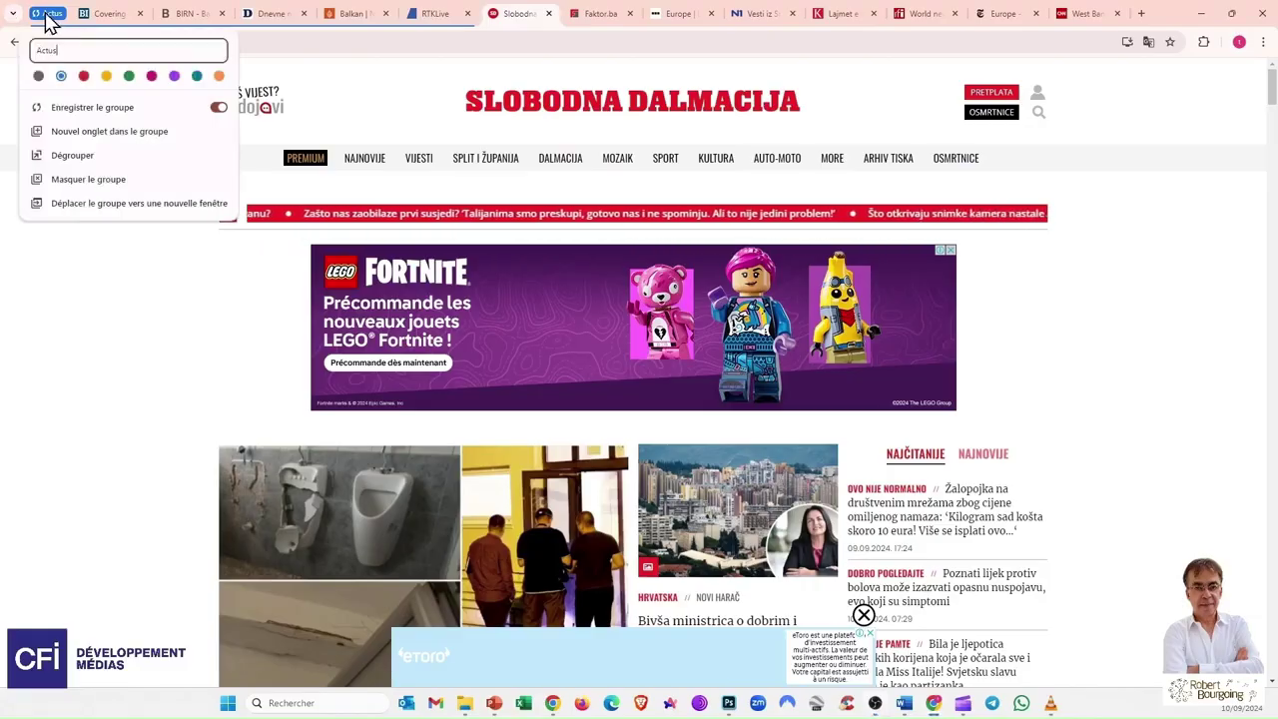
left_click(95, 179)
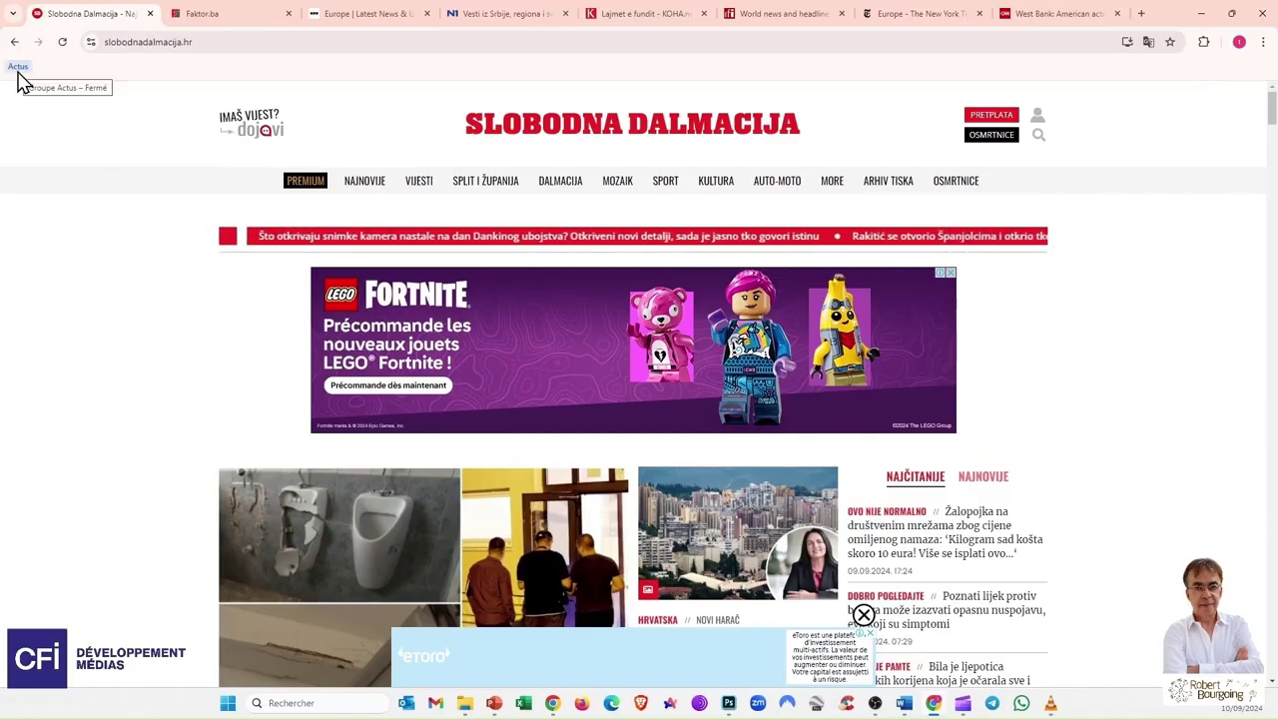
Step: Reopen the saved Actus tab group, collapse and expand it, and hide the group again
left_click(18, 70)
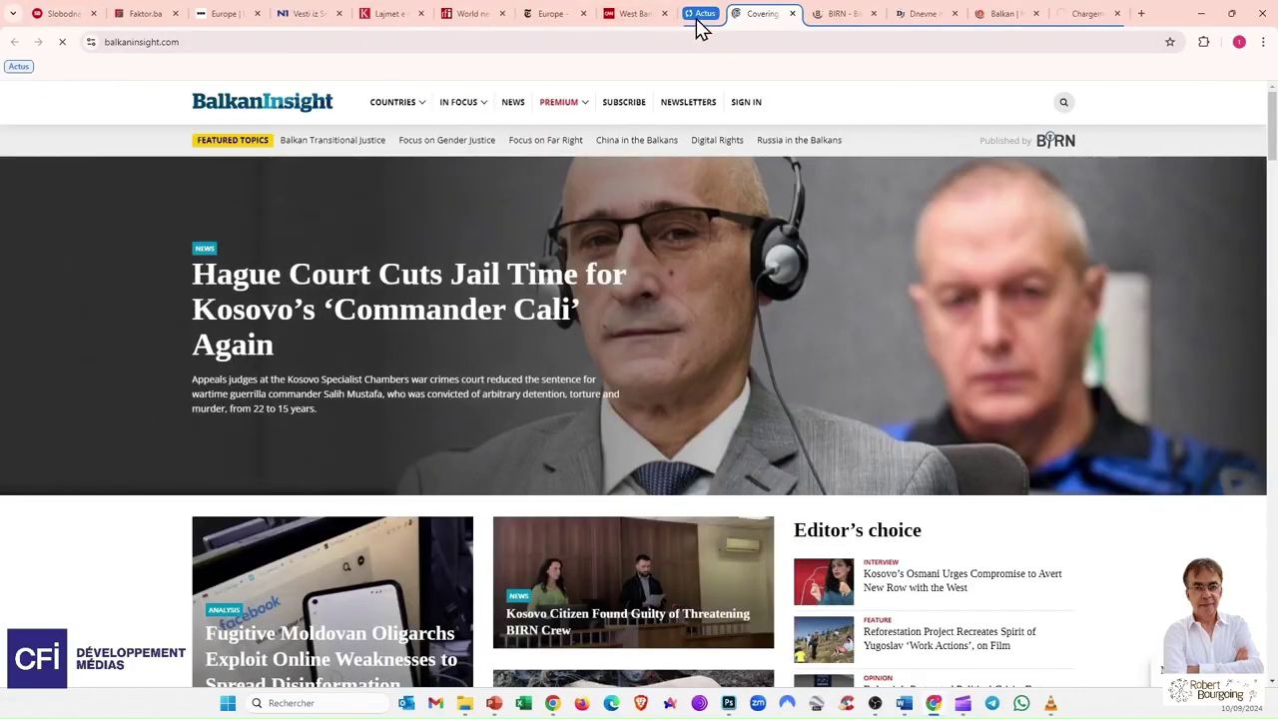
double_click(701, 14)
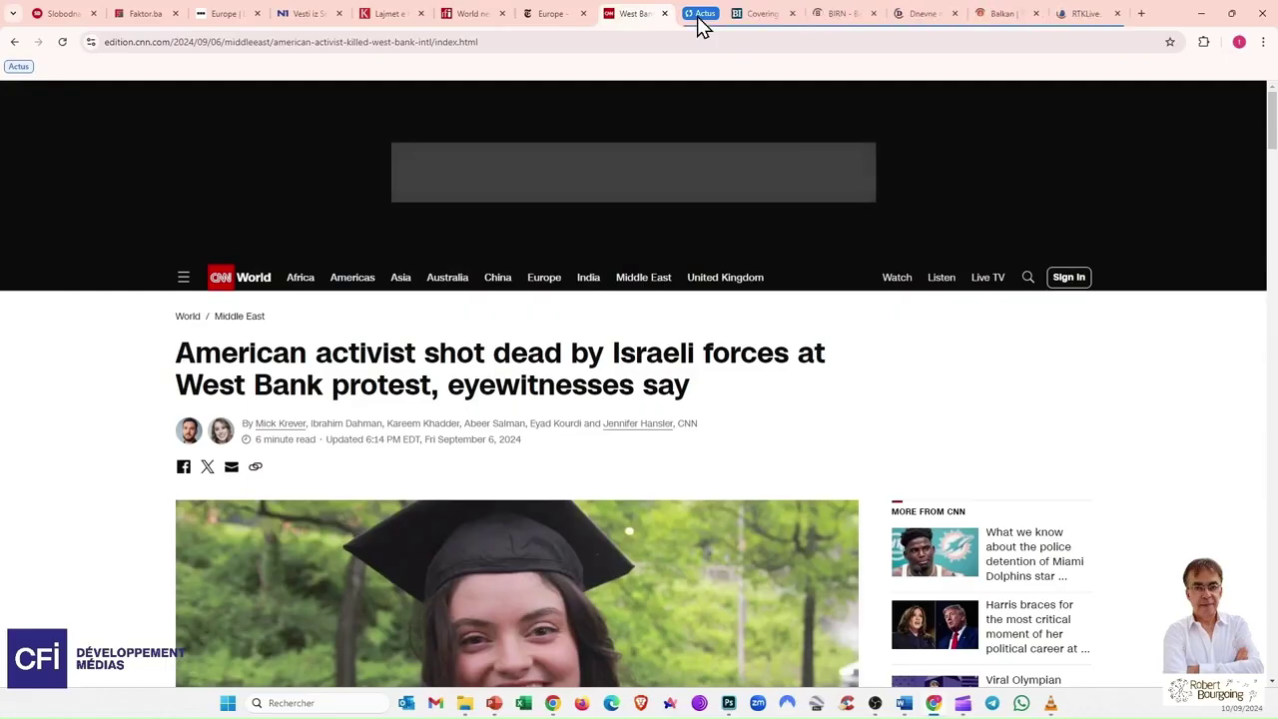
right_click(699, 16)
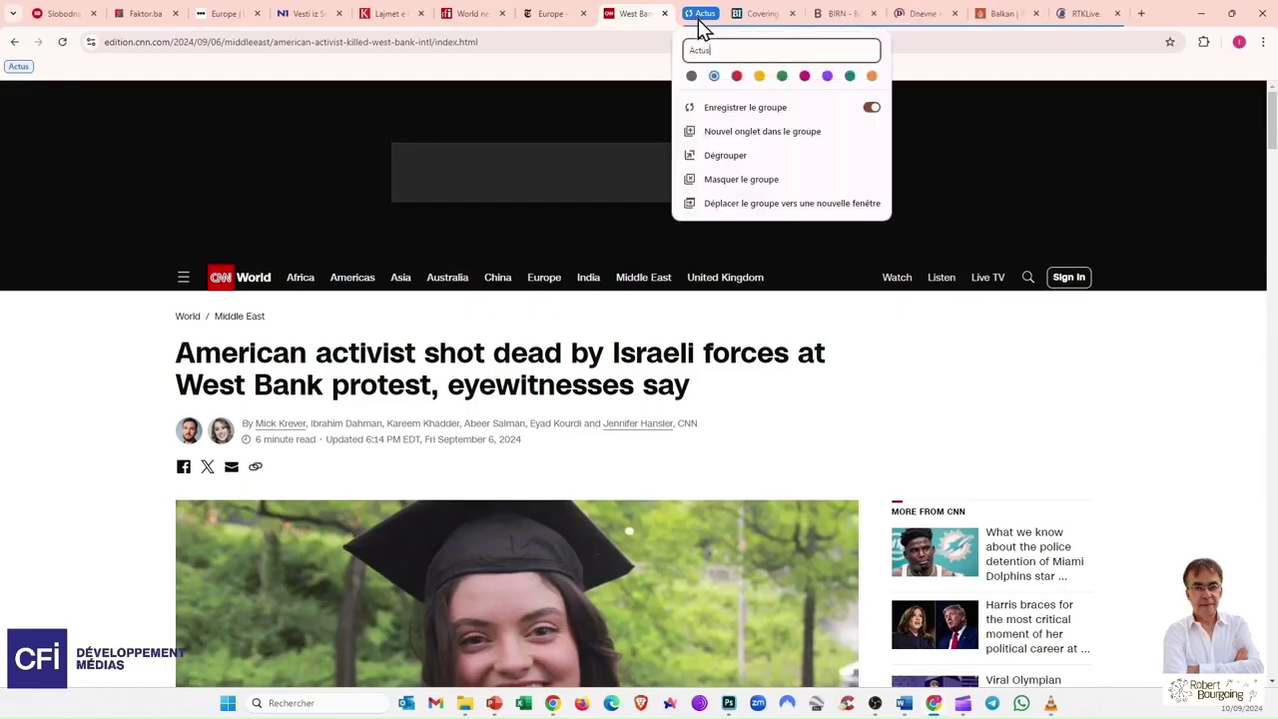
left_click(726, 180)
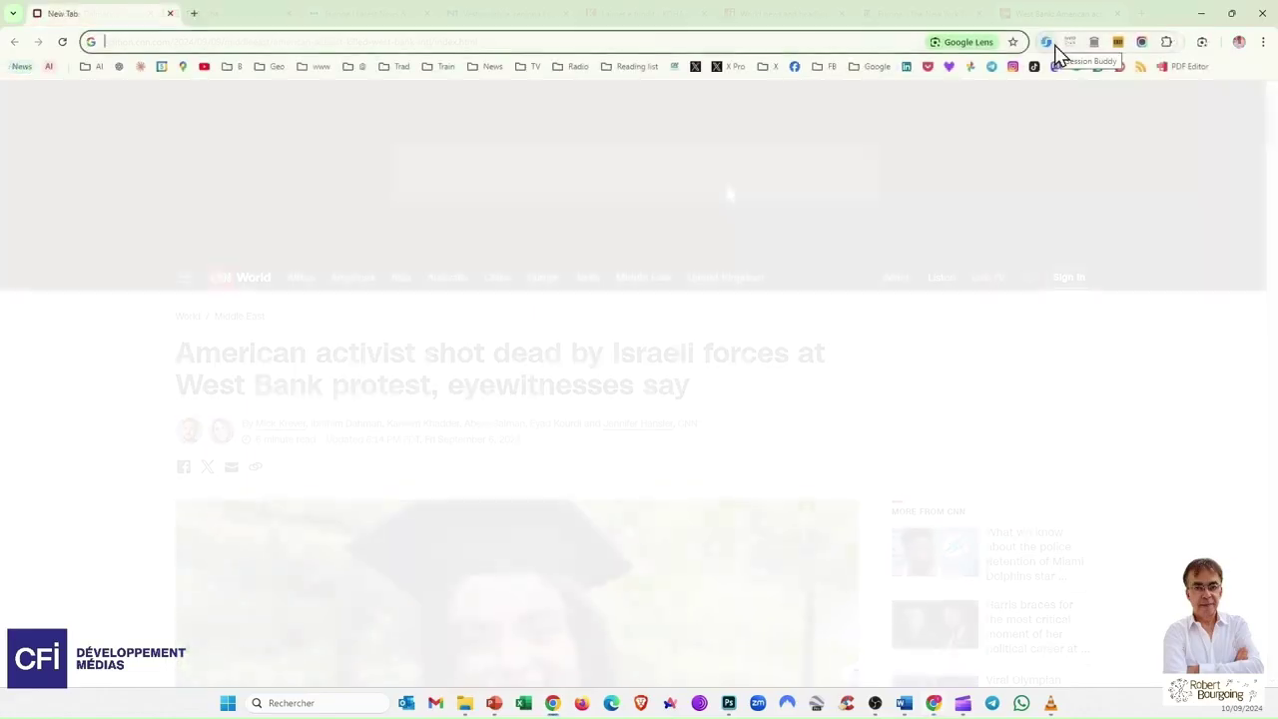